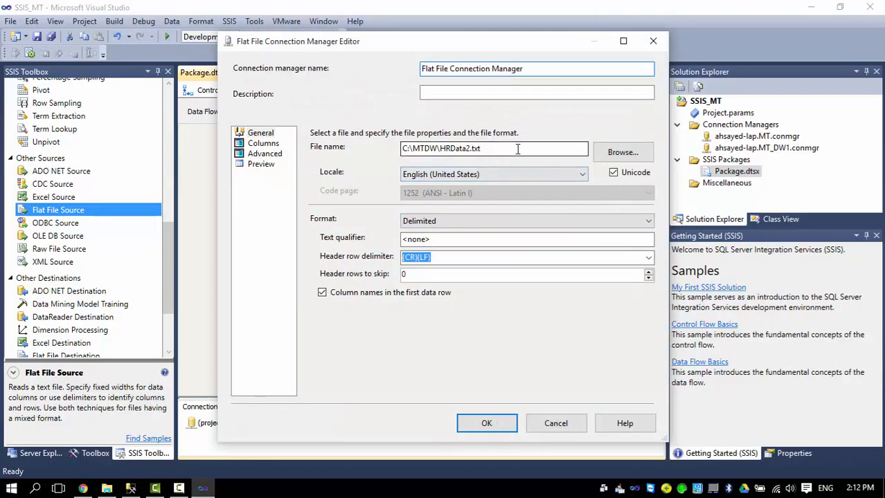
- Confirm the flat file connection to C:\MTDW\HRData2.txt after reviewing its Advanced column properties
drag(485, 148, 441, 148)
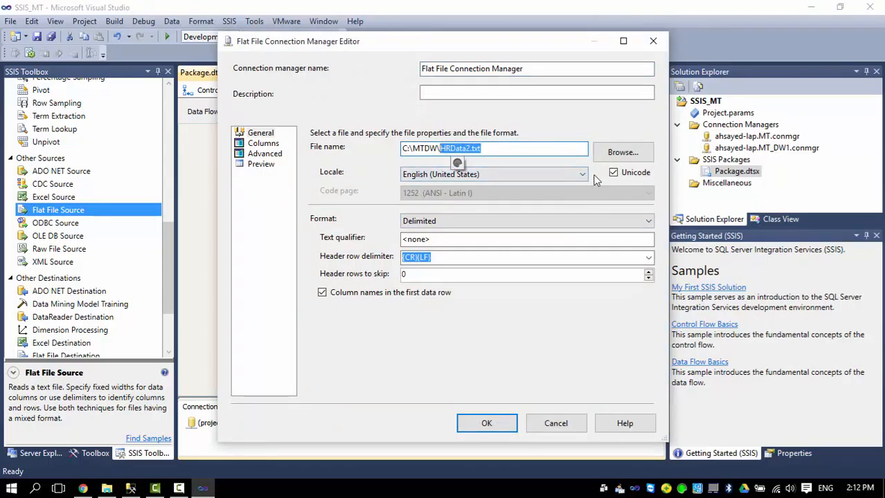
click(262, 154)
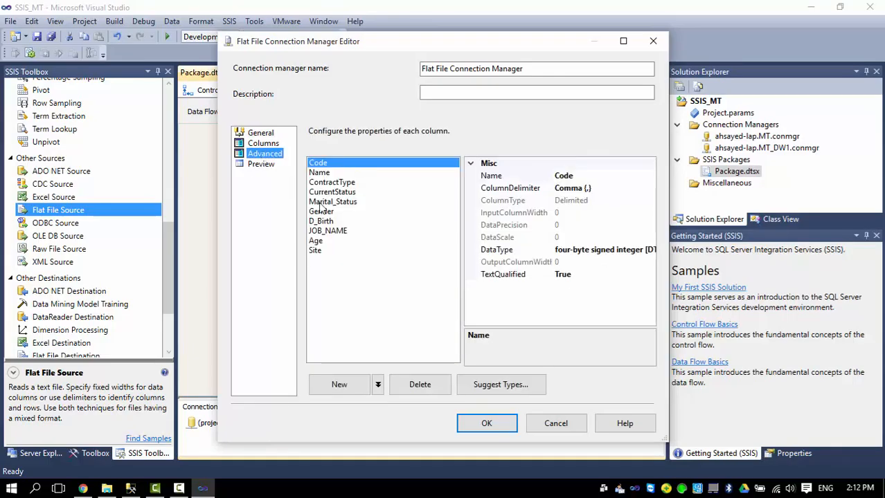
click(487, 423)
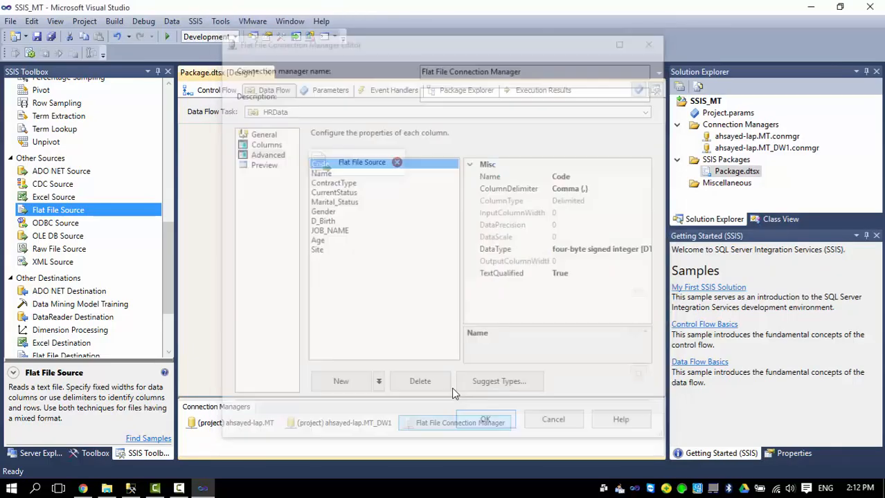
click(350, 168)
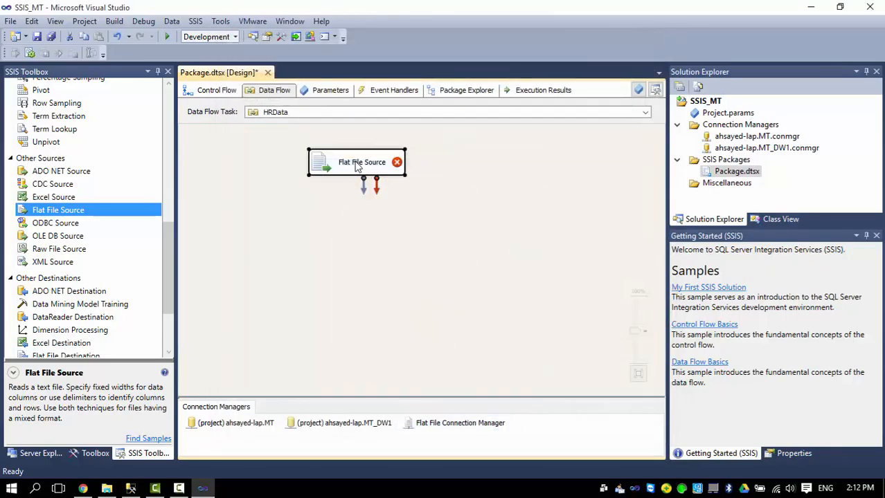
- Review the Flat File Source's columns and accept its settings
double_click(357, 167)
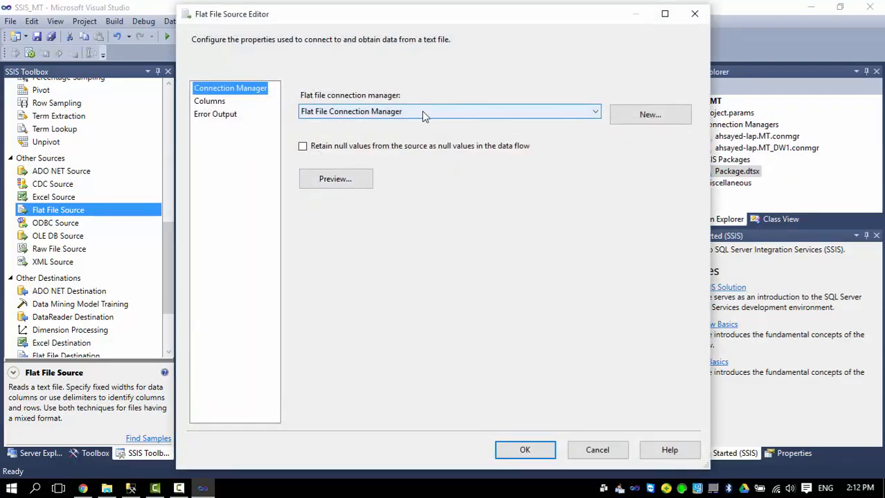
click(214, 101)
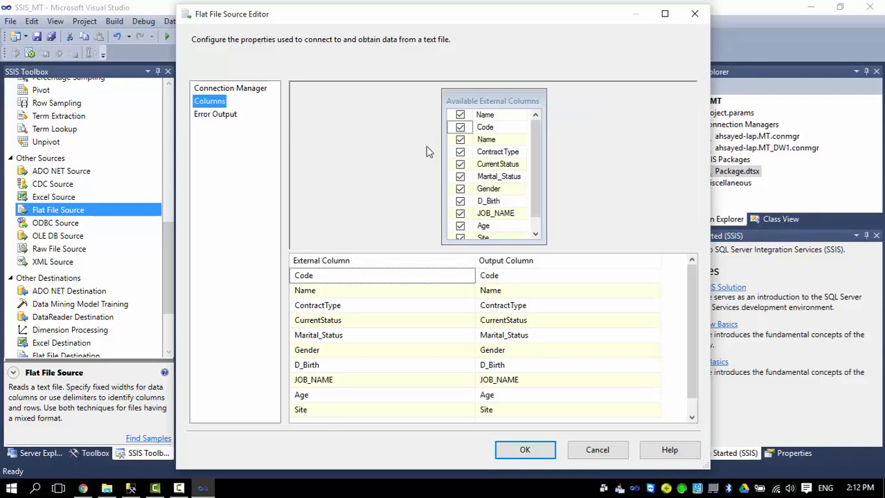
click(524, 453)
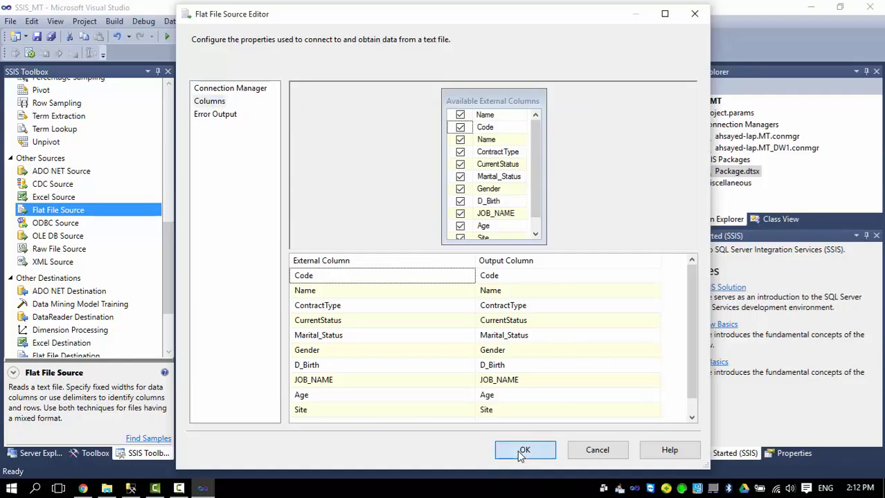
- Place a Slowly Changing Dimension under the Flat File Source and connect the source's output to it
drag(171, 257, 171, 144)
drag(88, 185, 354, 238)
drag(407, 235, 350, 230)
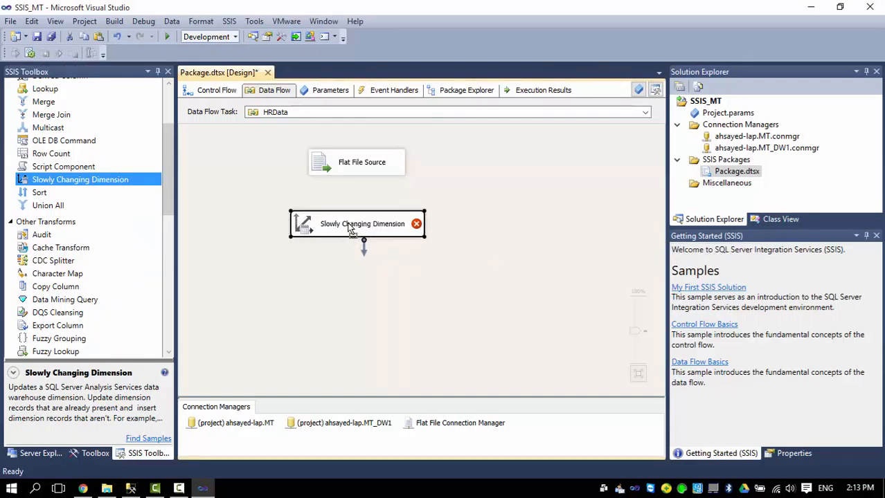
click(355, 170)
drag(361, 184, 307, 233)
- In the SCD wizard, select the MT_DW1 connection and the [dbo].[DM_HRData] table
double_click(307, 223)
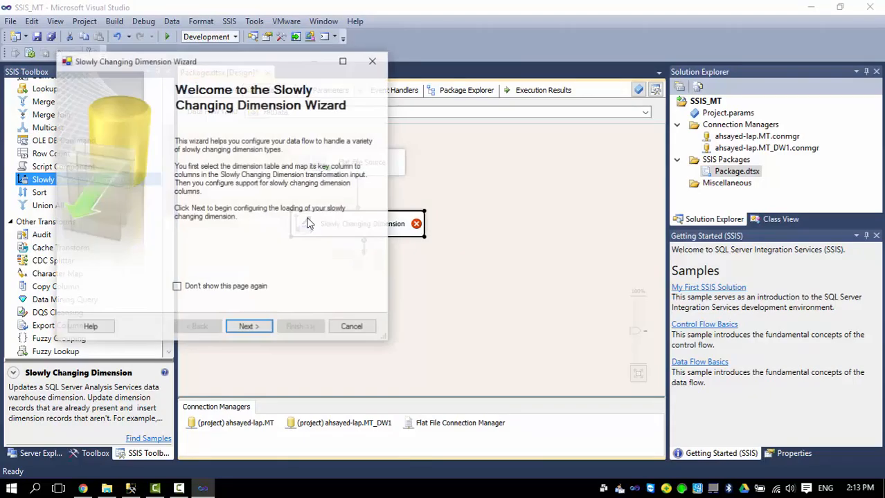
click(249, 327)
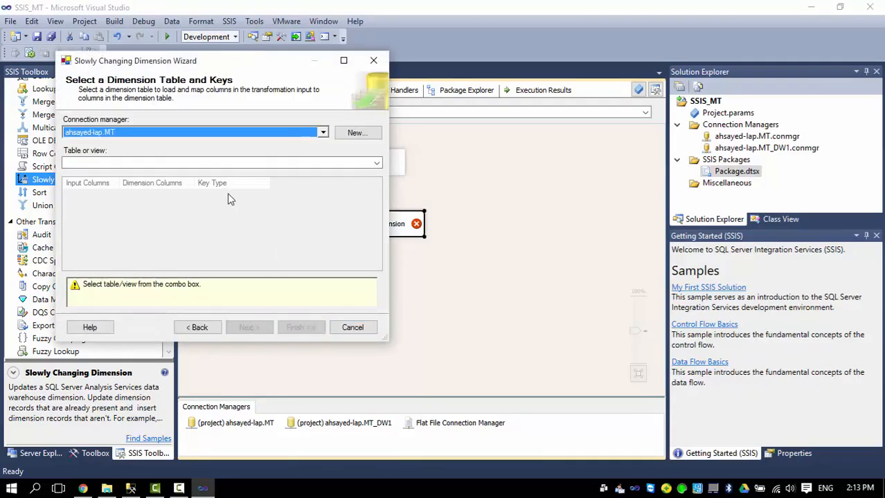
click(322, 132)
click(135, 166)
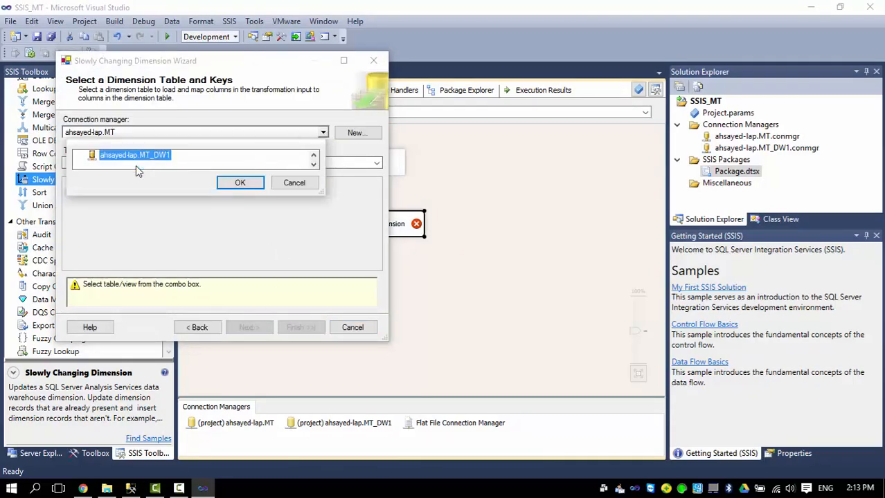
click(239, 183)
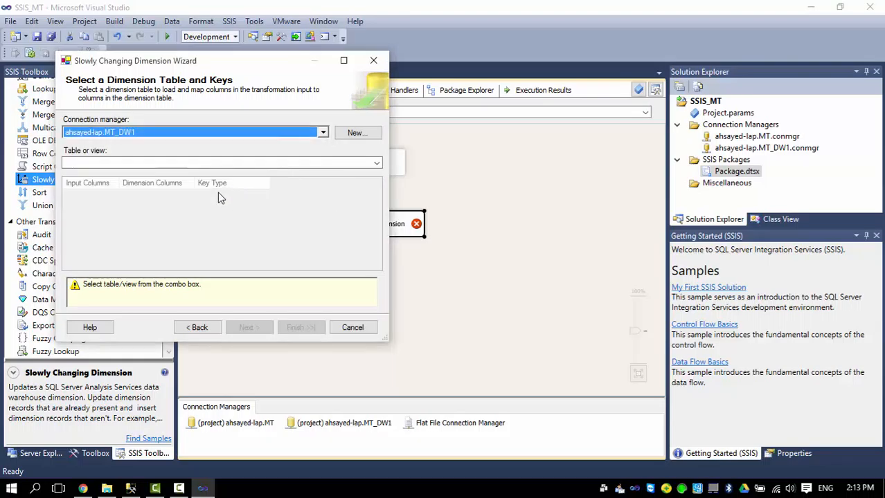
click(166, 163)
click(128, 173)
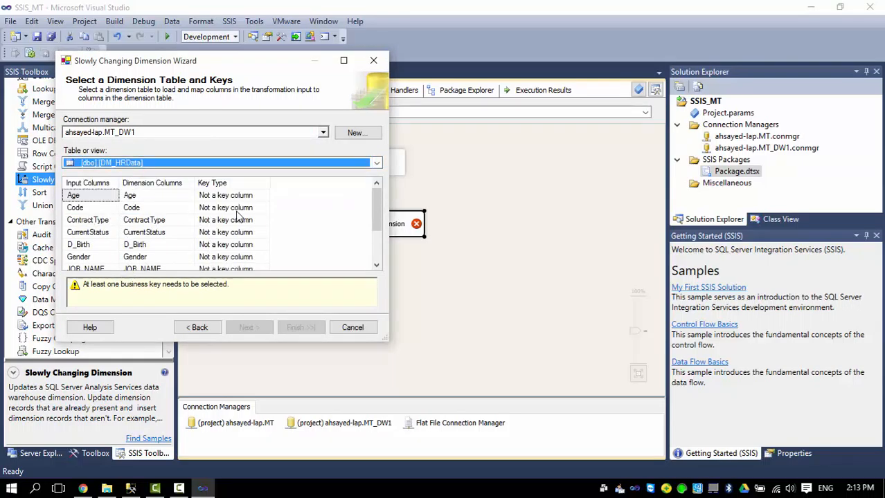
- Make Code the business key and move to the dimension columns page
click(263, 209)
click(264, 207)
click(234, 231)
click(247, 329)
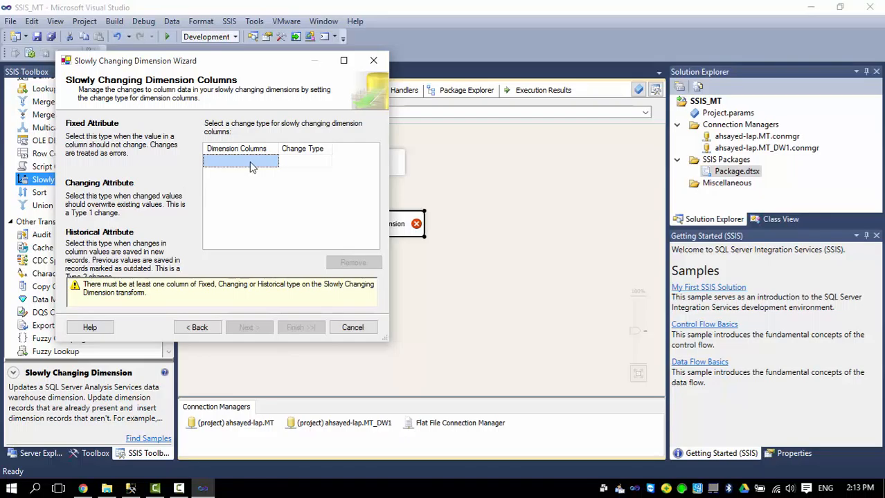
- Add Age, ContractType, CurrentStatus, D_Birth, Gender, JOB_NAME, Marital_Status, Name and Site to the grid
click(250, 163)
click(260, 174)
click(245, 188)
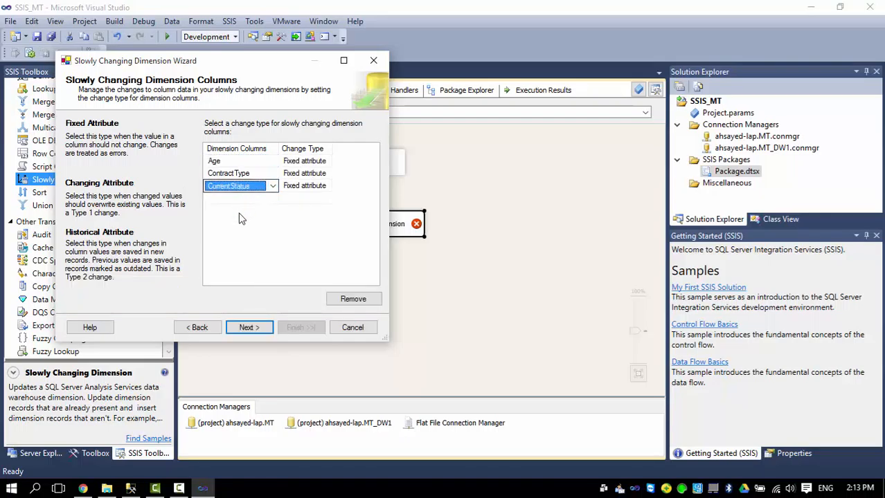
click(240, 200)
click(237, 213)
click(232, 225)
click(229, 235)
click(227, 248)
click(225, 260)
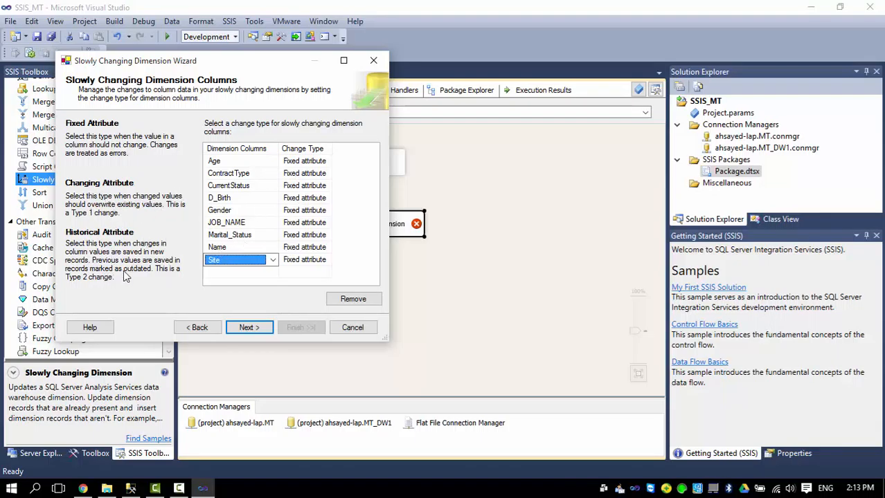
- Set Age, ContractType, CurrentStatus and D_Birth to Changing attribute
click(322, 164)
click(304, 164)
click(301, 183)
click(298, 162)
click(302, 184)
click(304, 174)
click(302, 175)
click(301, 196)
click(304, 186)
click(303, 186)
click(299, 208)
click(299, 199)
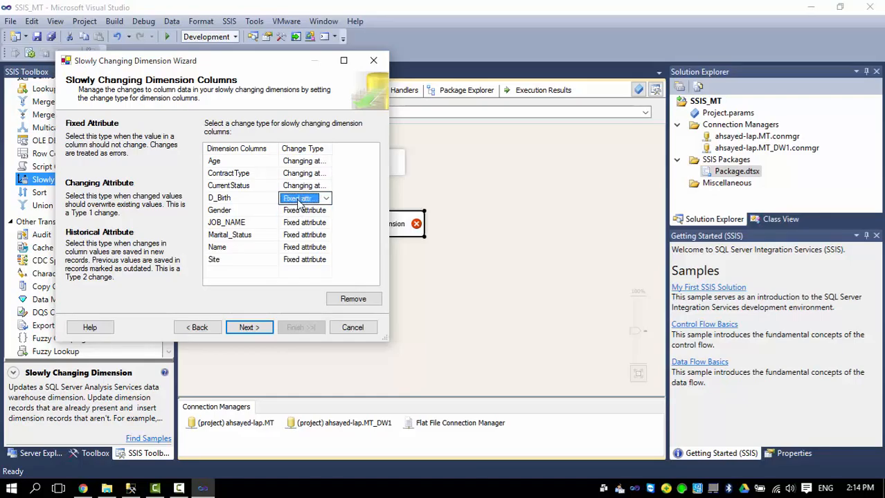
click(299, 202)
click(302, 221)
- Set Gender, JOB_NAME, Marital_Status, Name and Site to Changing attribute
click(301, 216)
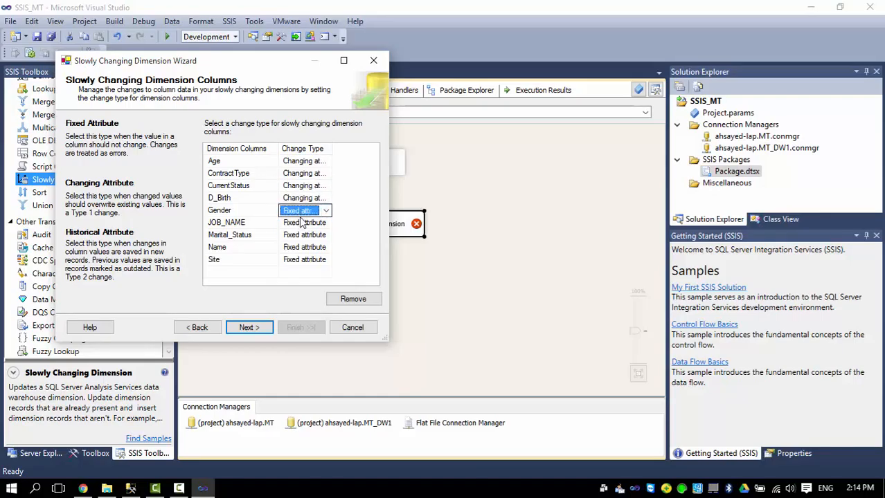
click(301, 211)
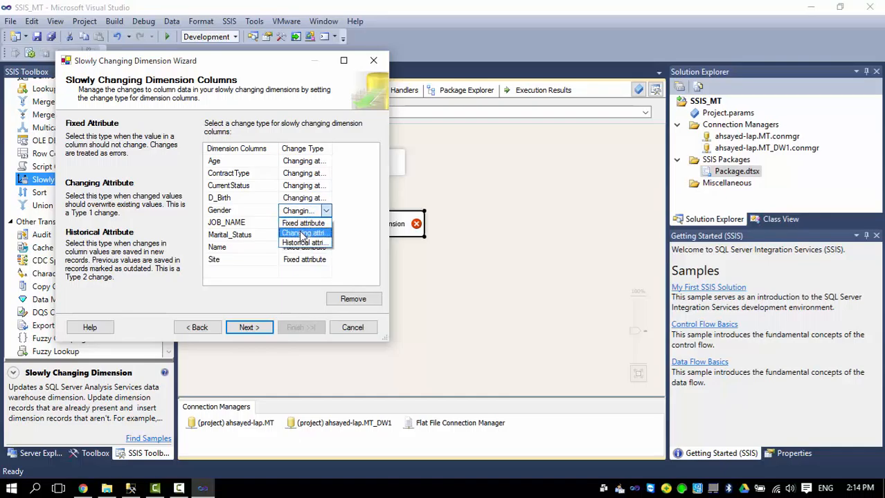
click(303, 234)
click(300, 223)
click(300, 223)
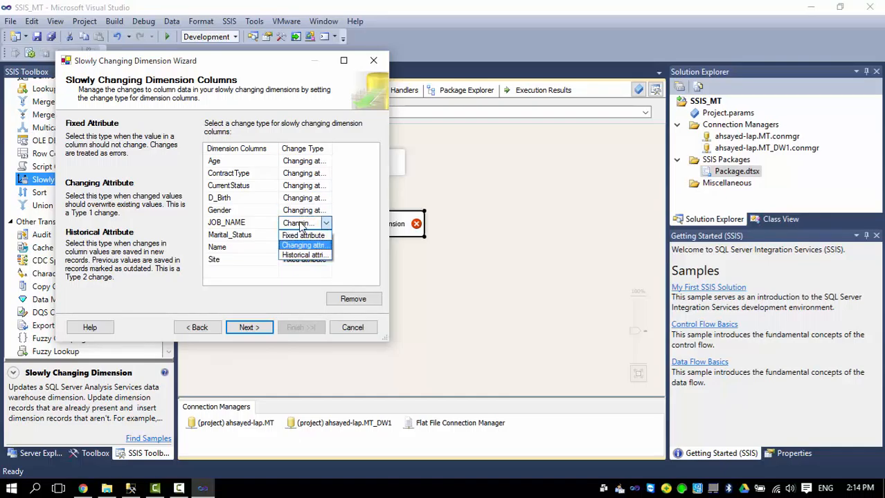
click(303, 245)
click(301, 235)
click(300, 236)
click(302, 257)
click(299, 247)
click(298, 247)
click(296, 257)
click(295, 239)
click(298, 247)
click(298, 248)
click(299, 268)
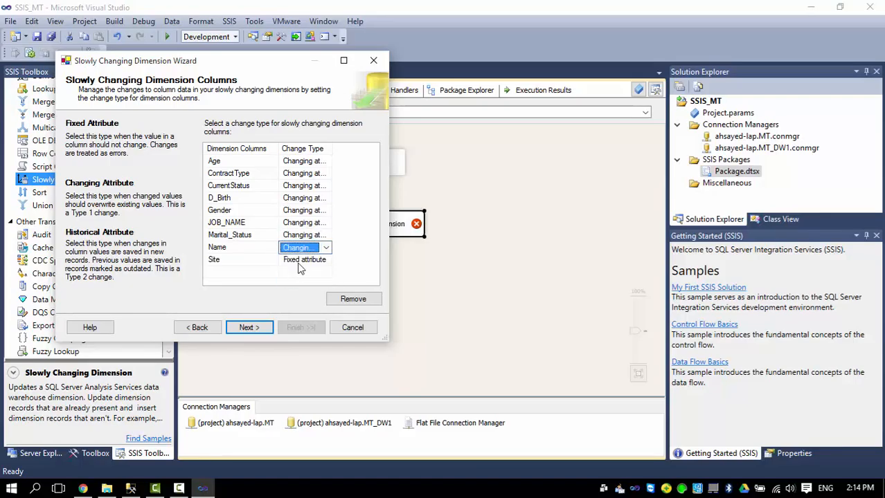
click(299, 261)
click(299, 261)
click(298, 280)
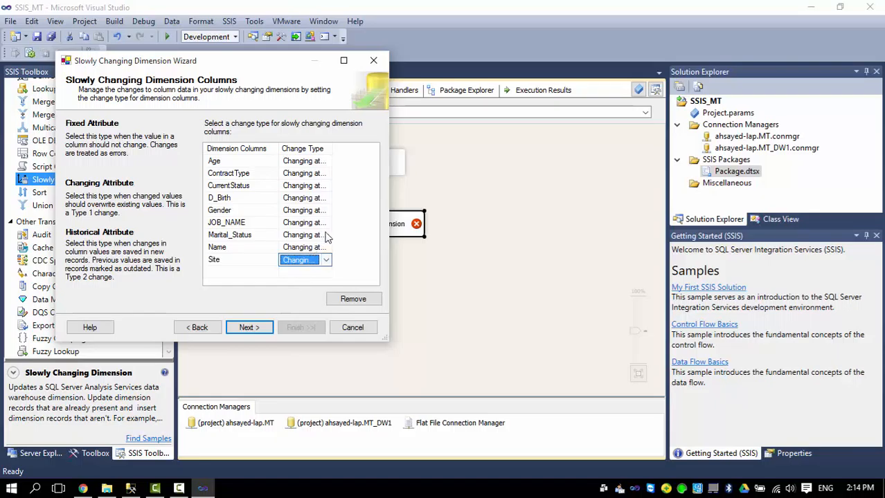
- Finish the SCD wizard to generate its outputs and debug-run the package, loading 5,562 rows
click(250, 327)
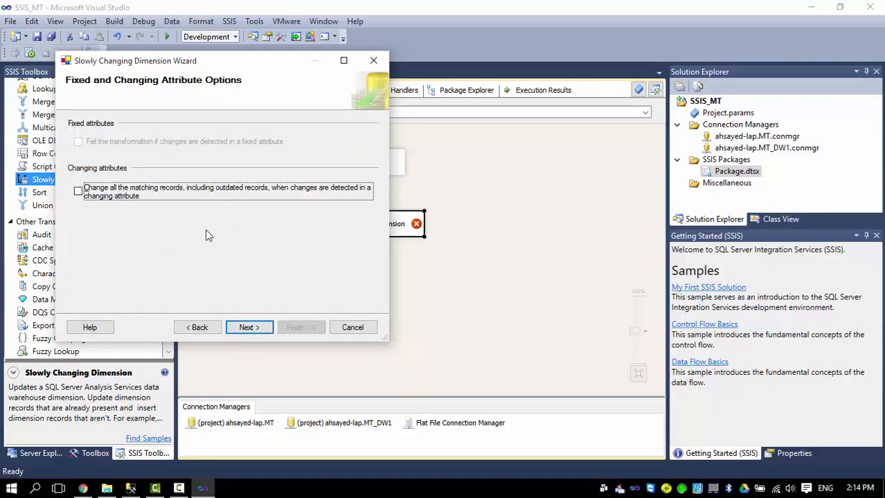
click(238, 329)
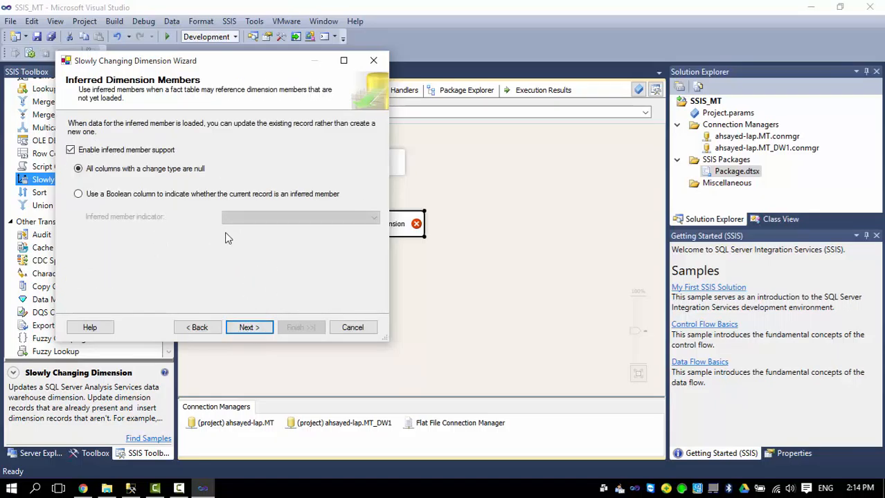
click(246, 329)
click(296, 328)
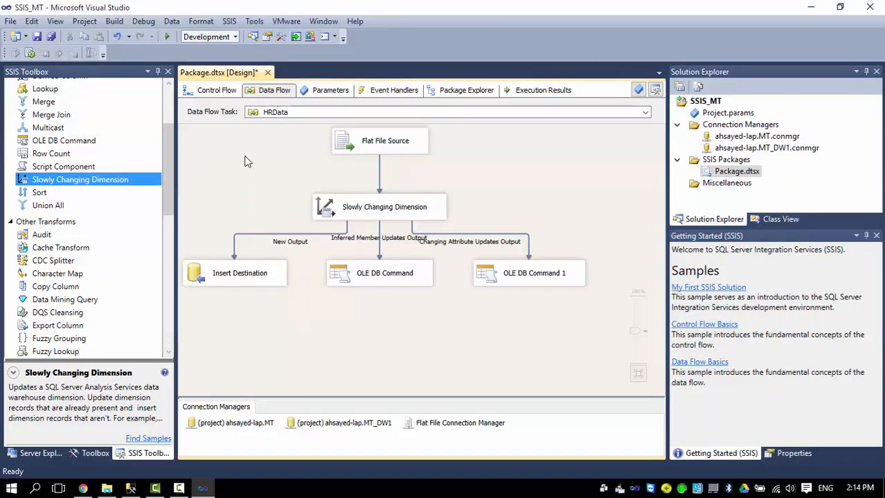
click(166, 37)
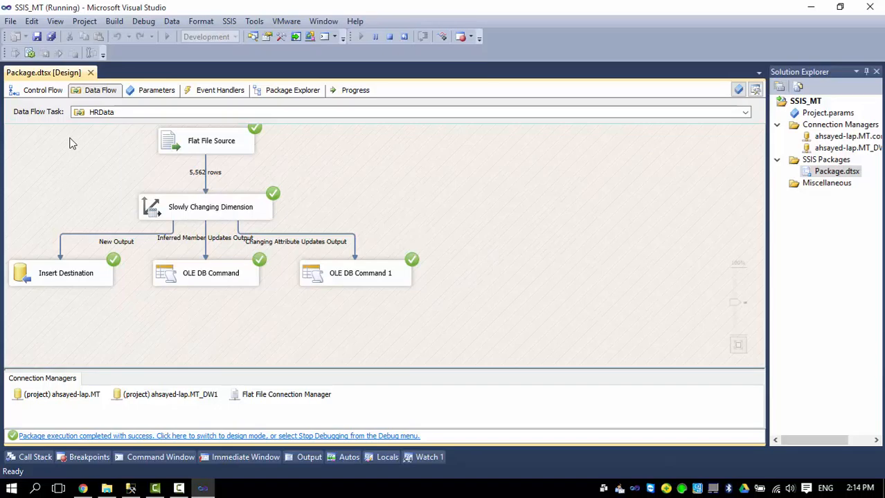
- Stop debugging, open the Periods task's data flow, and drop an Excel Source onto it
click(389, 36)
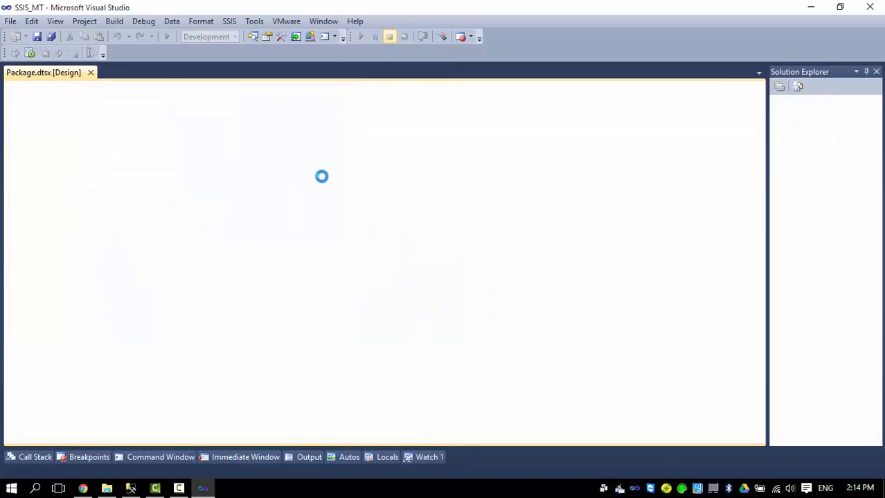
click(206, 90)
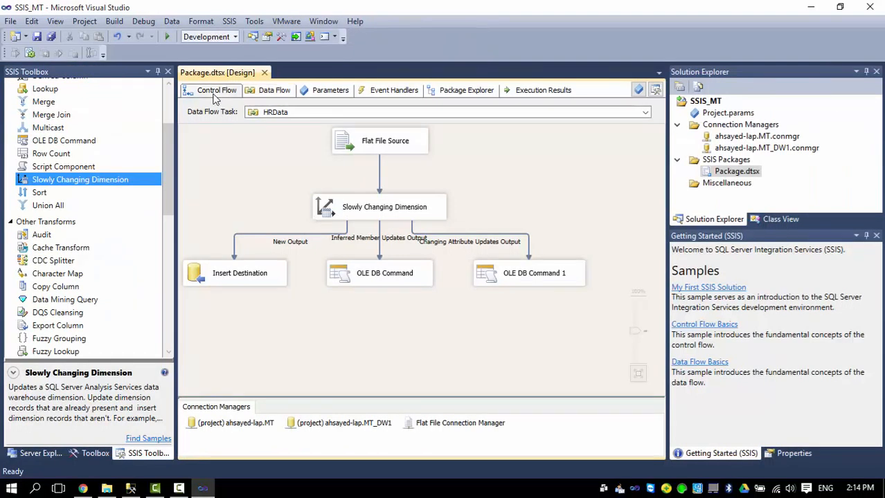
click(313, 218)
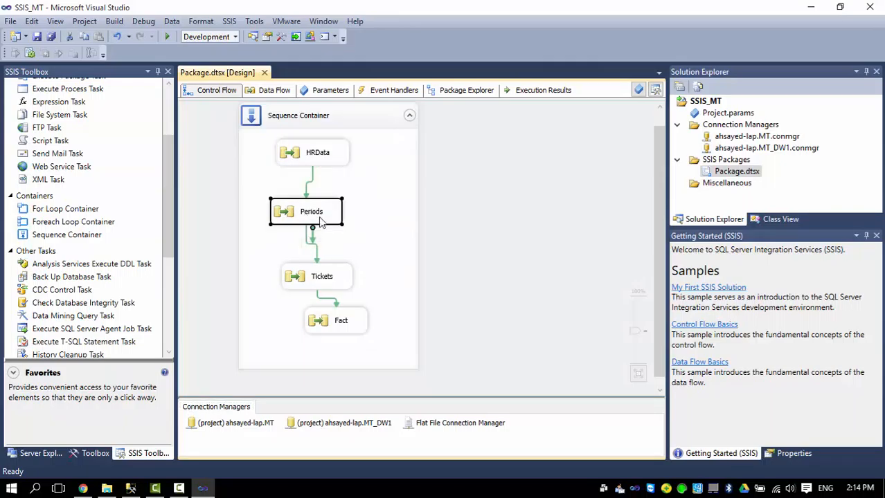
double_click(299, 213)
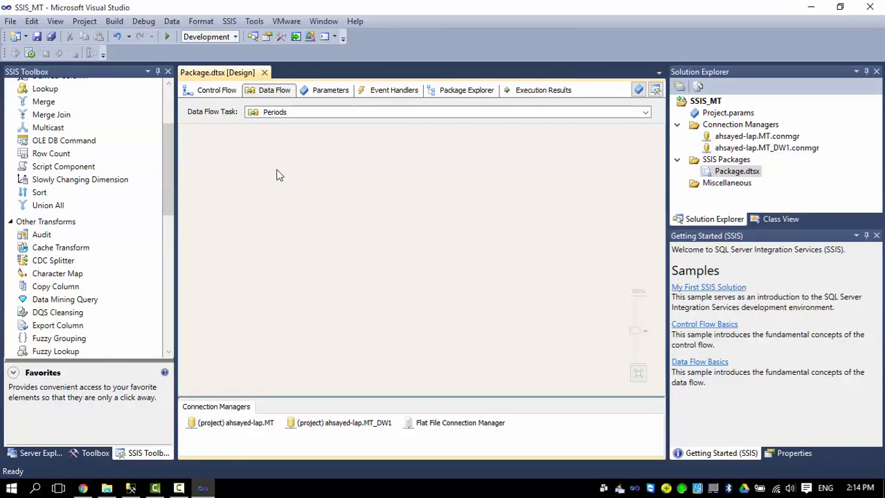
drag(170, 137, 169, 240)
drag(58, 197, 336, 167)
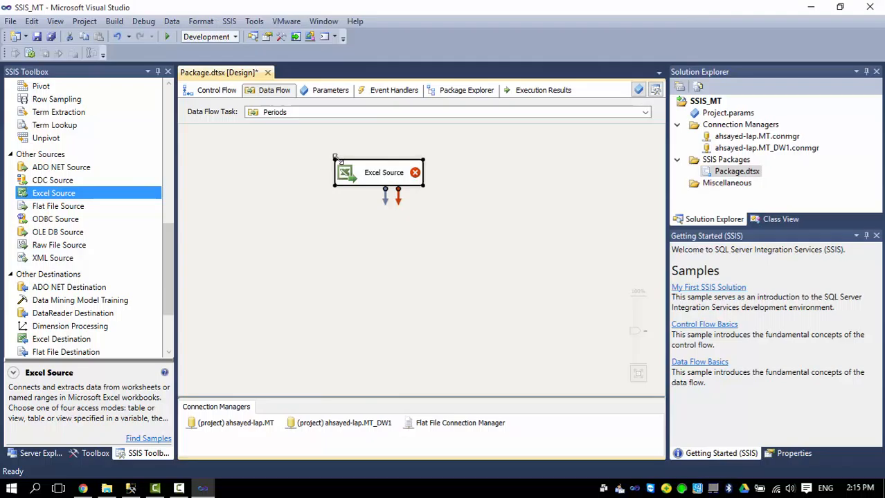
- Create a new Excel connection for the Excel Source pointing to C:\MTDW\MTDate.xlsx
double_click(372, 171)
click(598, 163)
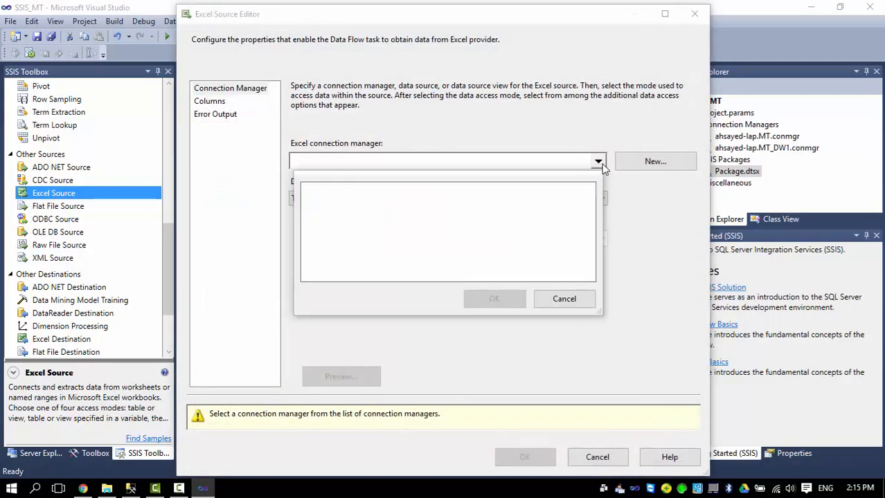
click(577, 296)
click(647, 163)
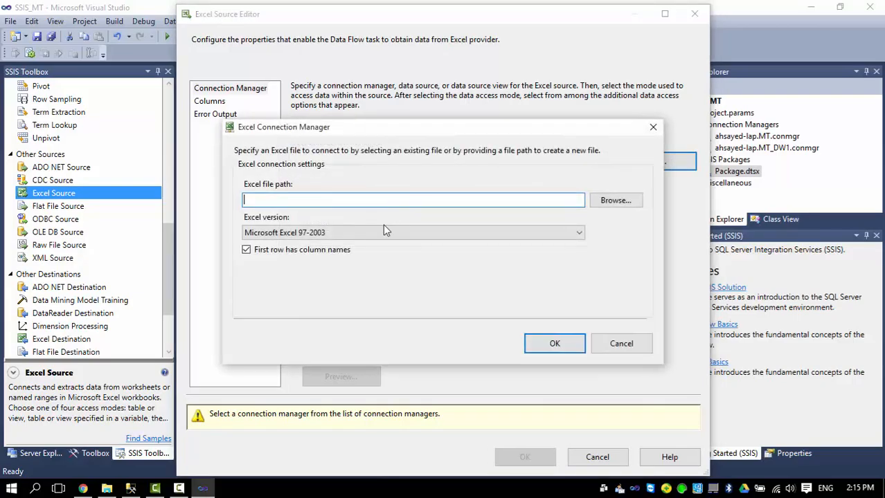
click(605, 199)
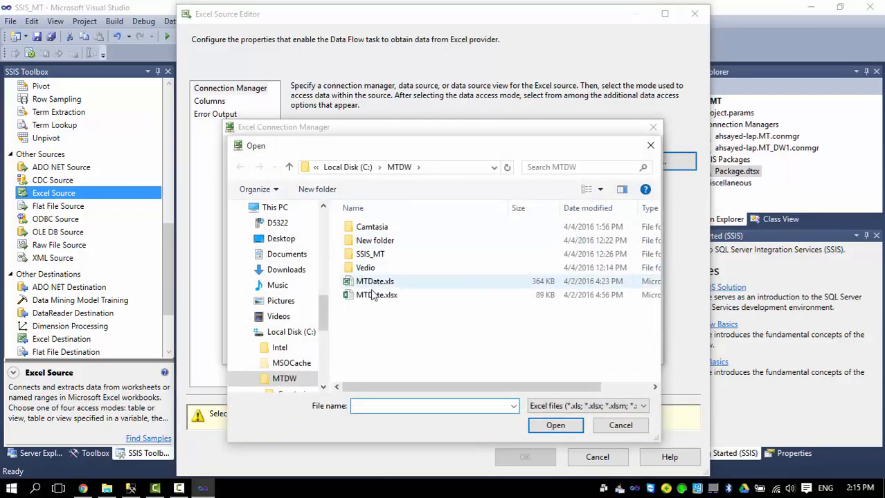
click(379, 304)
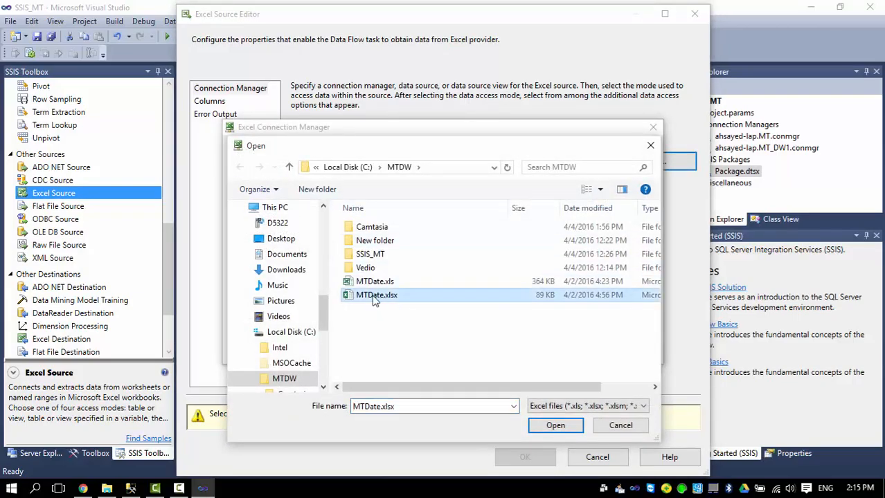
double_click(372, 297)
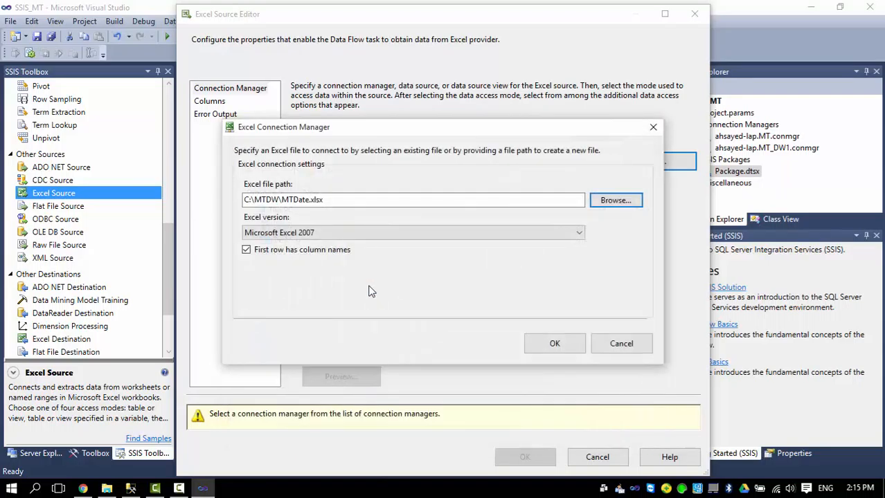
click(530, 340)
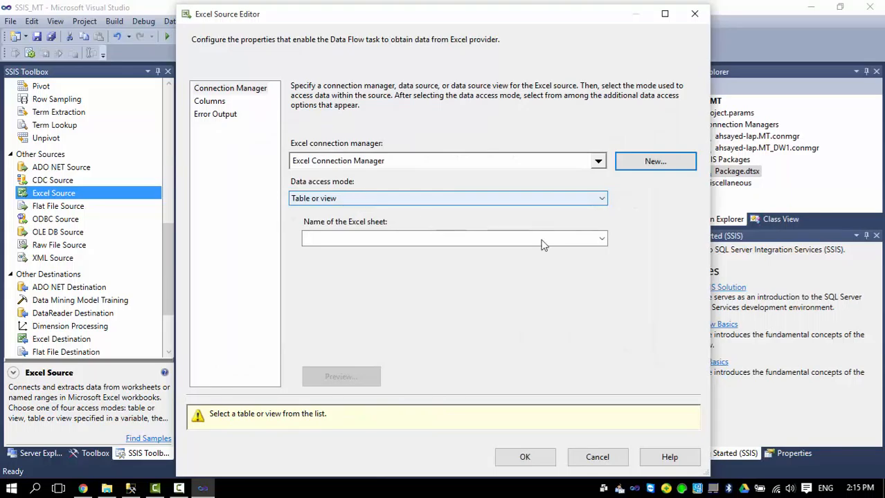
- Choose the MTD$ sheet, check its TamsDate, TYear, TMonthe and Qtr columns, and confirm
click(601, 239)
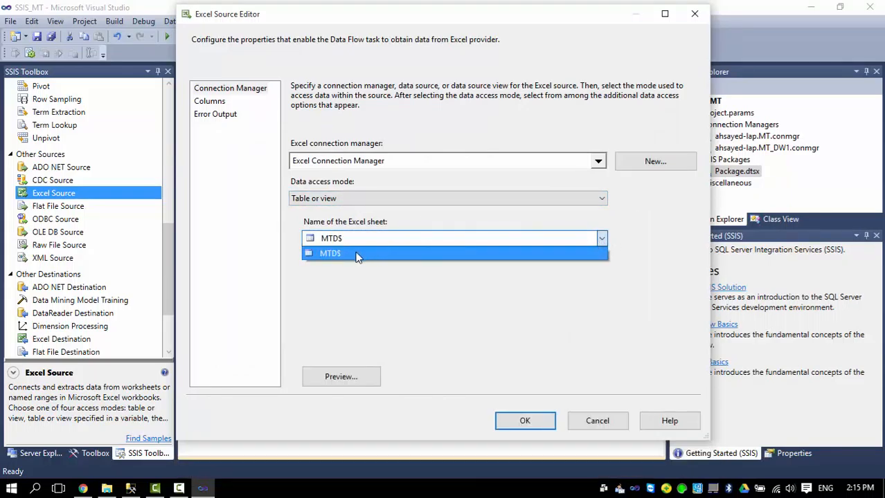
click(350, 254)
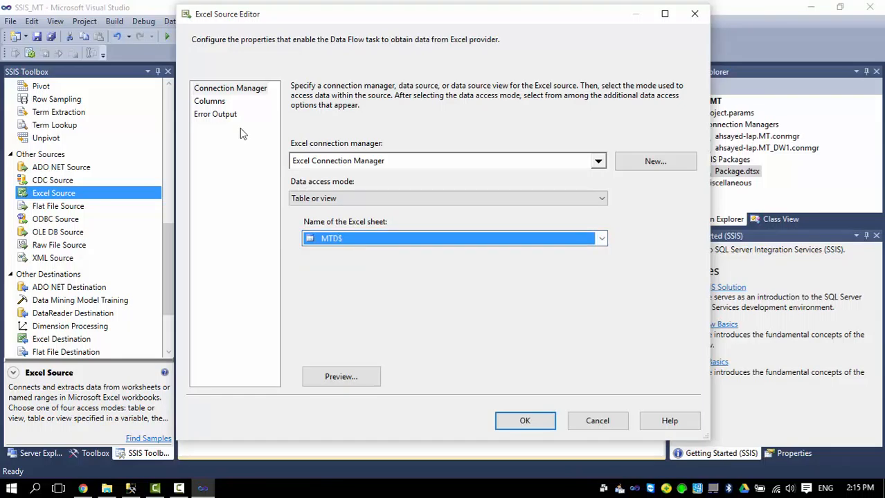
click(210, 102)
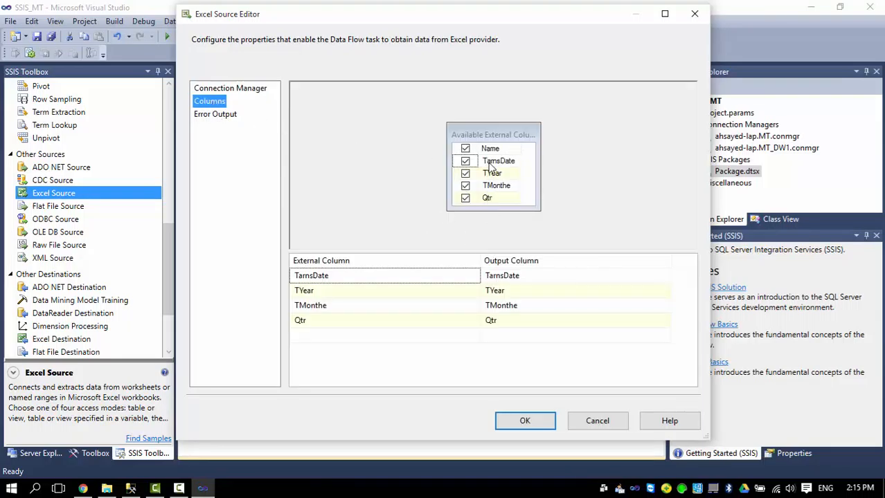
click(510, 423)
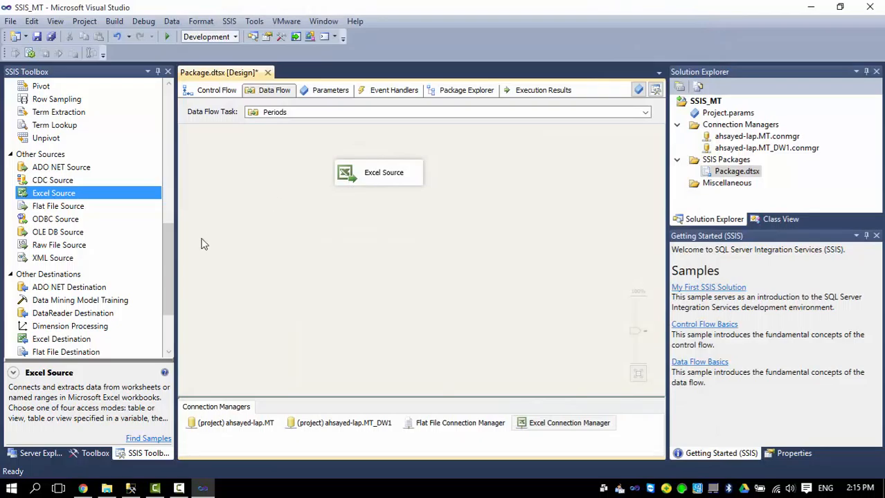
- Place a Slowly Changing Dimension below the Excel Source and connect the source's output to it
drag(170, 236, 166, 151)
click(93, 178)
drag(94, 178, 409, 250)
drag(462, 268, 385, 231)
click(384, 176)
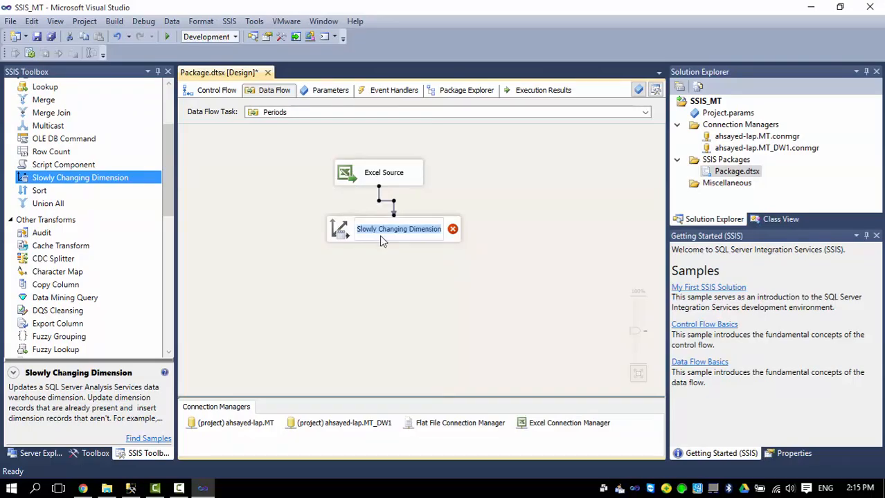
- In the SCD wizard, select the MT_DW1 connection and the [dbo].[DM_Periods] table
double_click(346, 234)
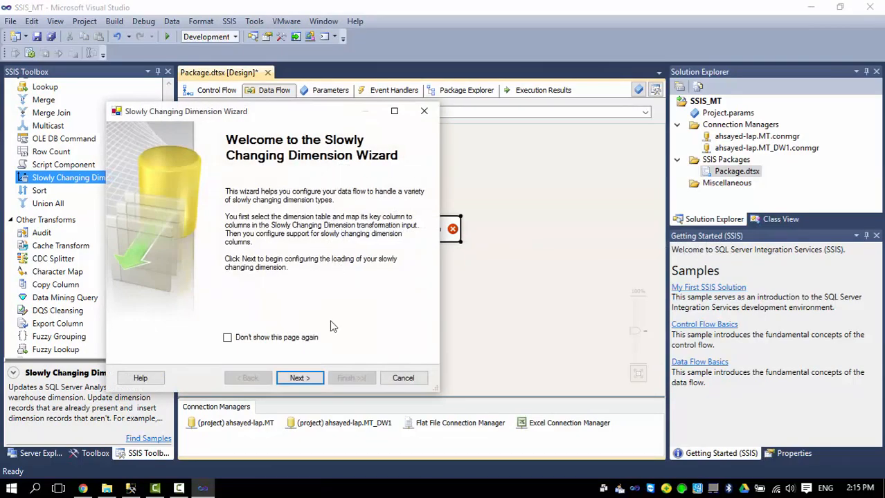
click(297, 378)
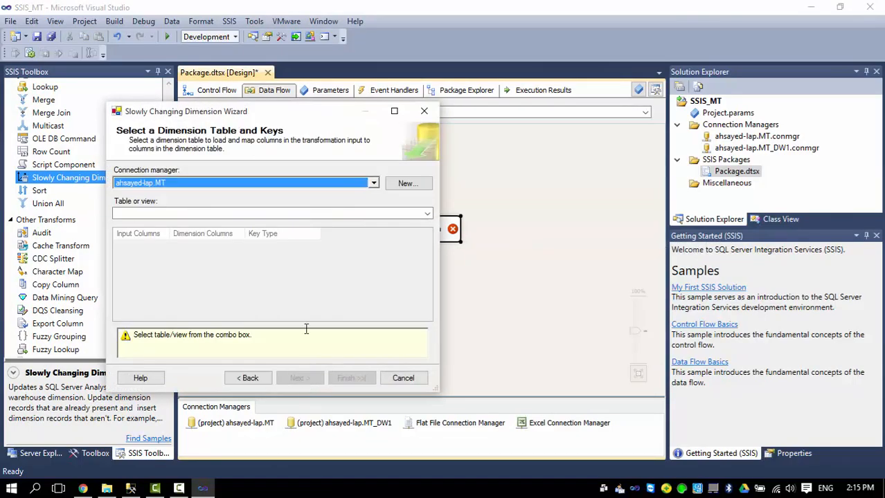
click(374, 183)
click(208, 214)
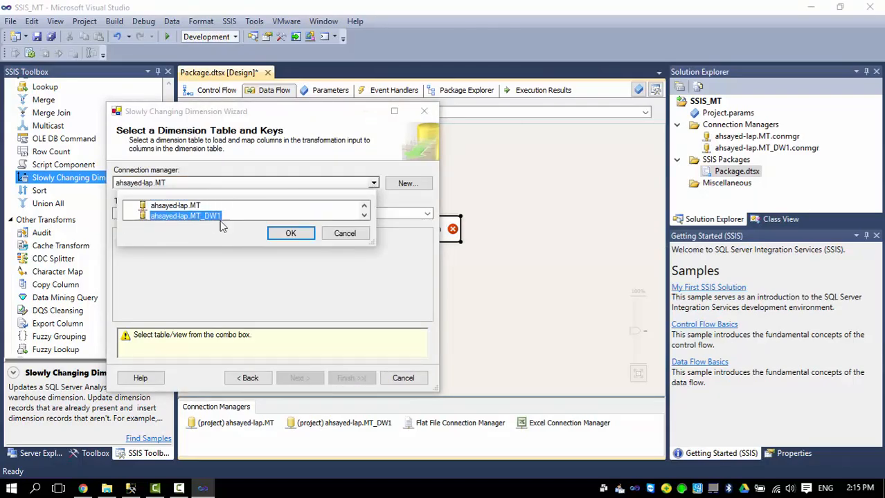
click(290, 234)
click(185, 214)
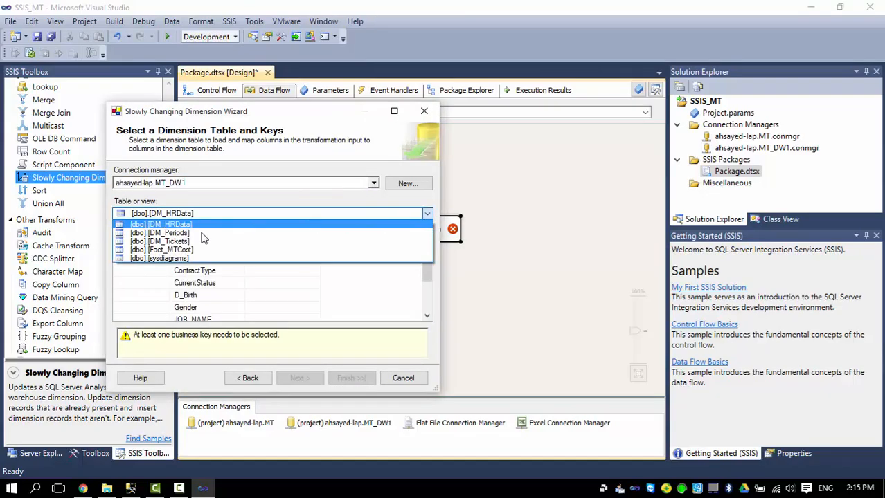
click(185, 233)
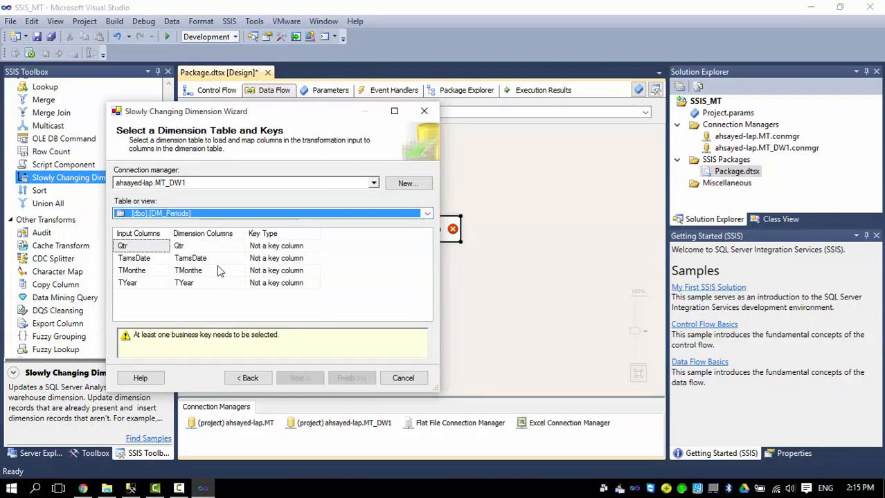
- Make TamsDate the business key and move to the change-type page
click(311, 272)
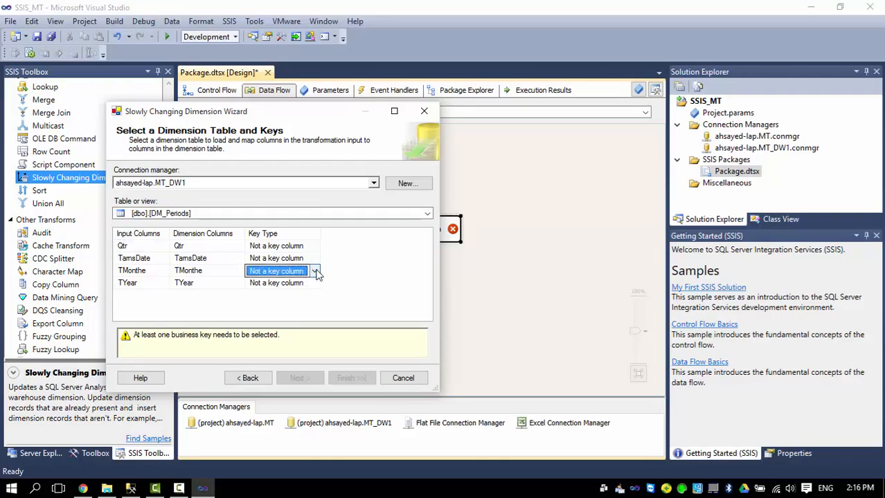
click(310, 256)
click(315, 258)
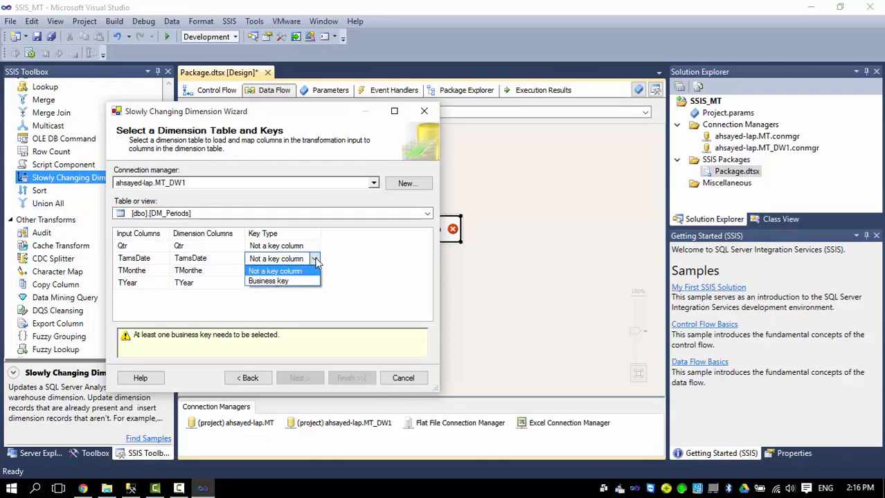
click(288, 281)
click(296, 379)
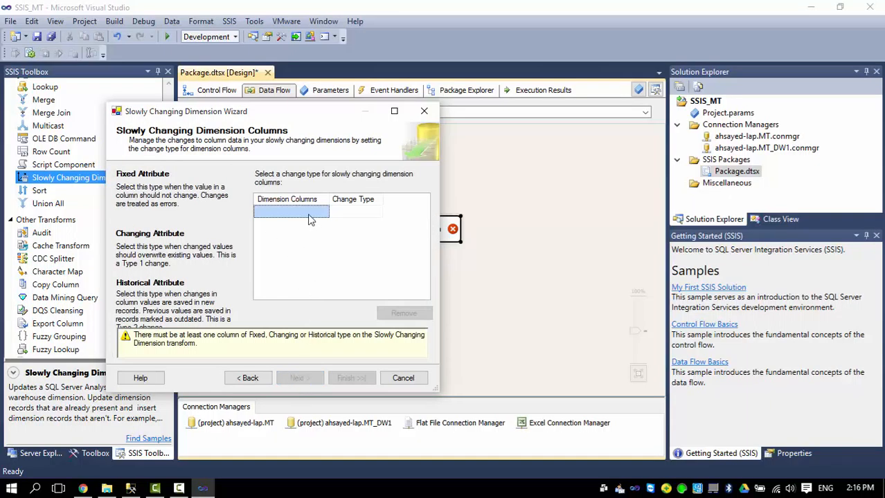
- Add Qtr, TMonthe and TYear to the grid as Changing attributes
click(305, 213)
click(289, 226)
click(289, 236)
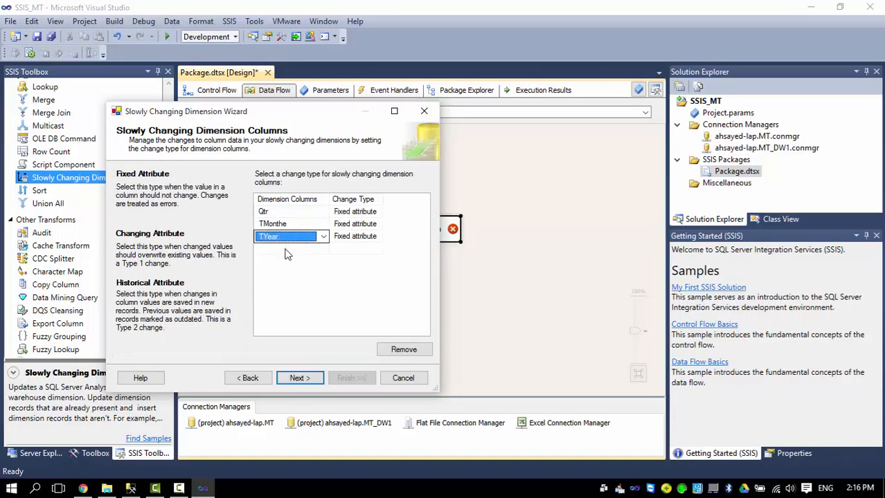
click(351, 213)
click(351, 216)
click(346, 225)
click(345, 226)
click(346, 226)
click(347, 246)
click(341, 239)
click(342, 241)
click(346, 261)
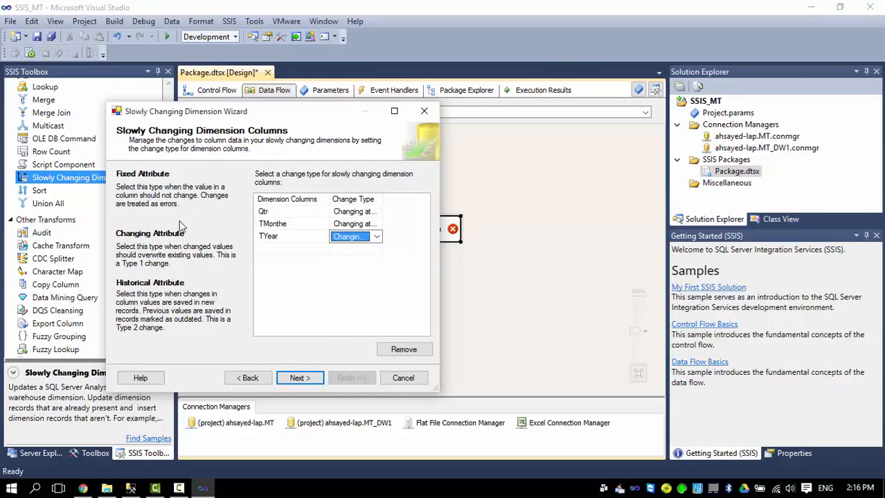
- Choose 'Change all the matching records' and finish the wizard to build its outputs
click(300, 379)
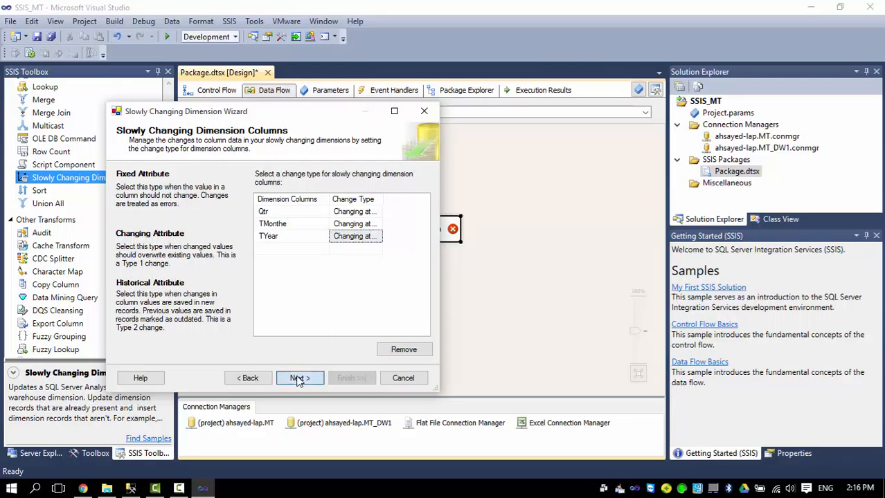
click(129, 242)
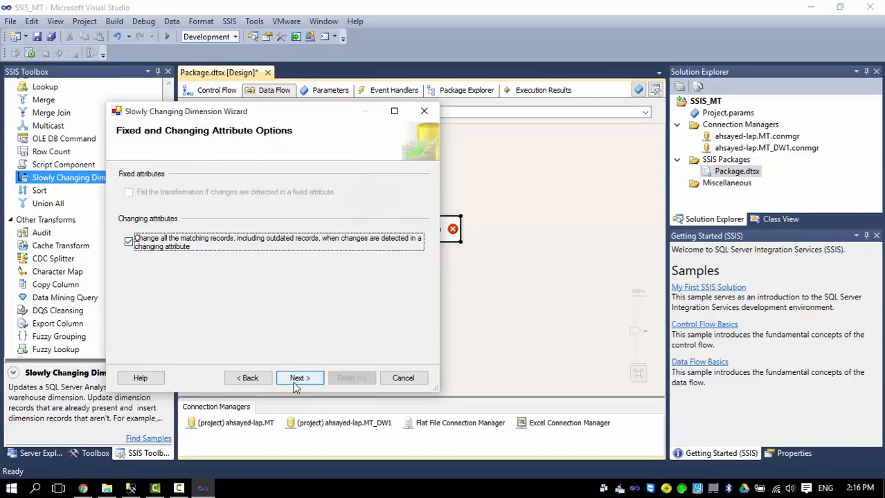
click(298, 377)
click(298, 378)
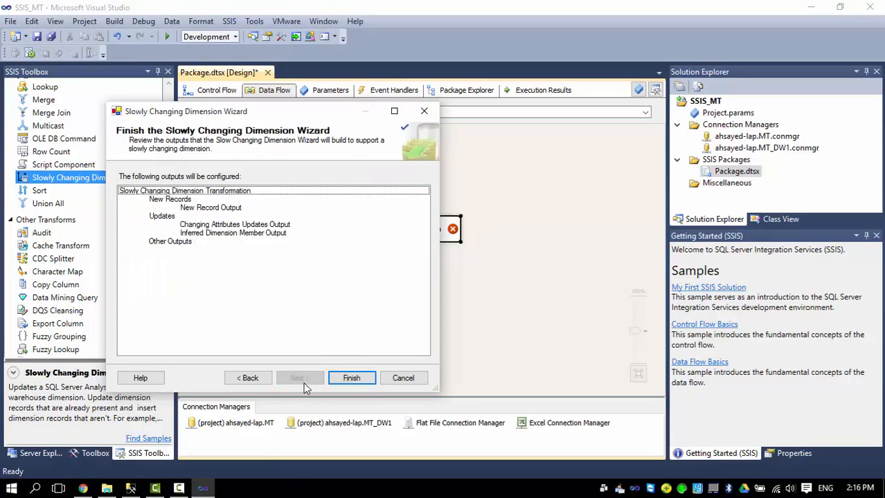
click(351, 378)
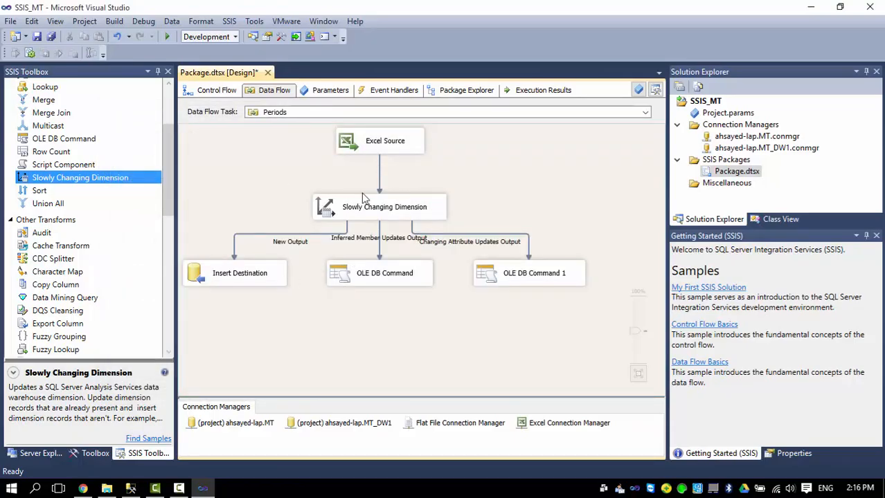
- Run the package so the Periods data flow loads 3,437 rows, then stop and return to Control Flow
click(167, 38)
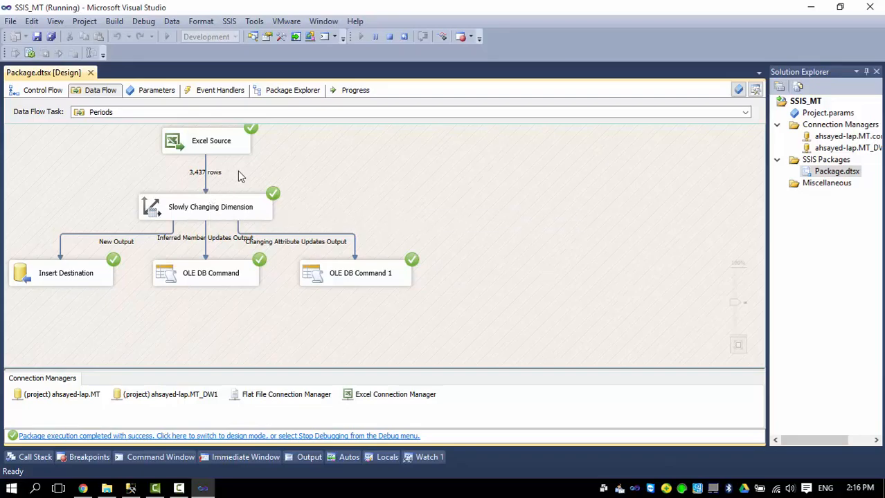
click(389, 37)
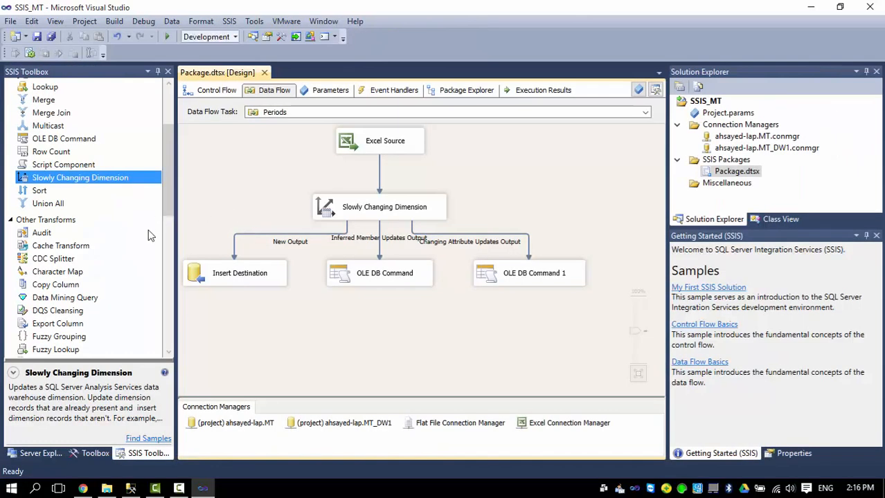
click(219, 92)
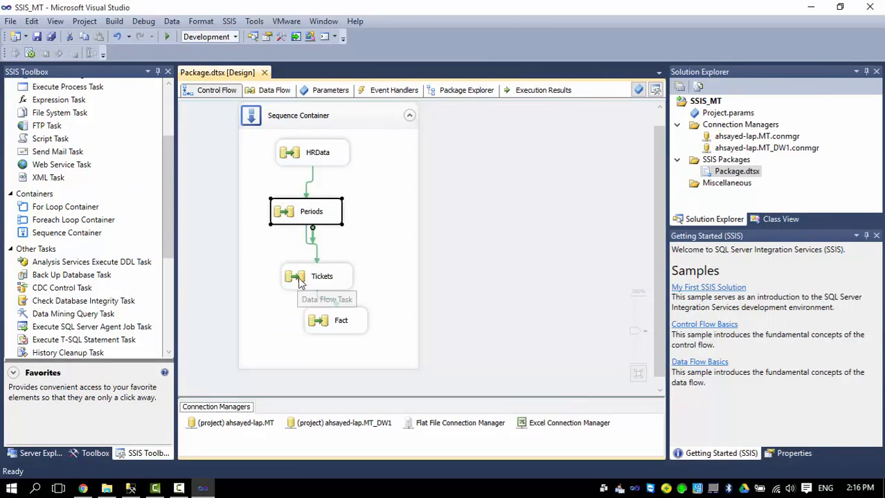
- Open the Tickets task's Data Flow tab, an empty canvas, and scroll the SSIS Toolbox
click(318, 279)
double_click(320, 279)
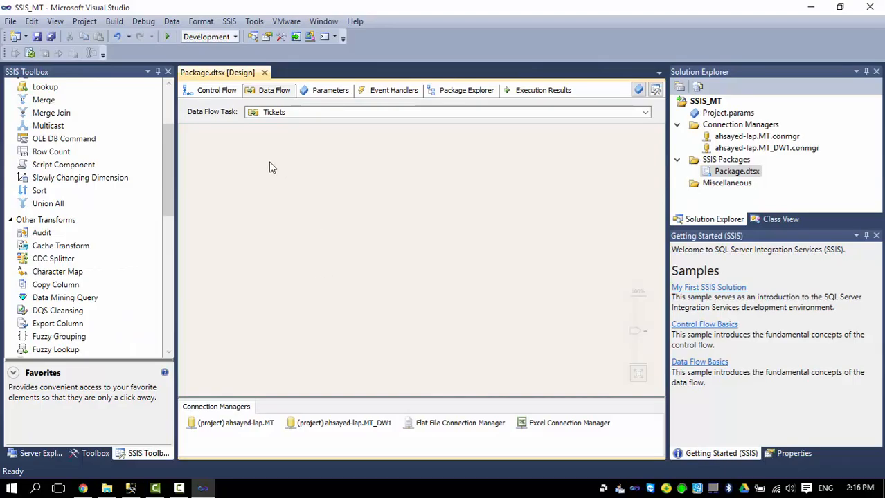
drag(168, 146, 171, 113)
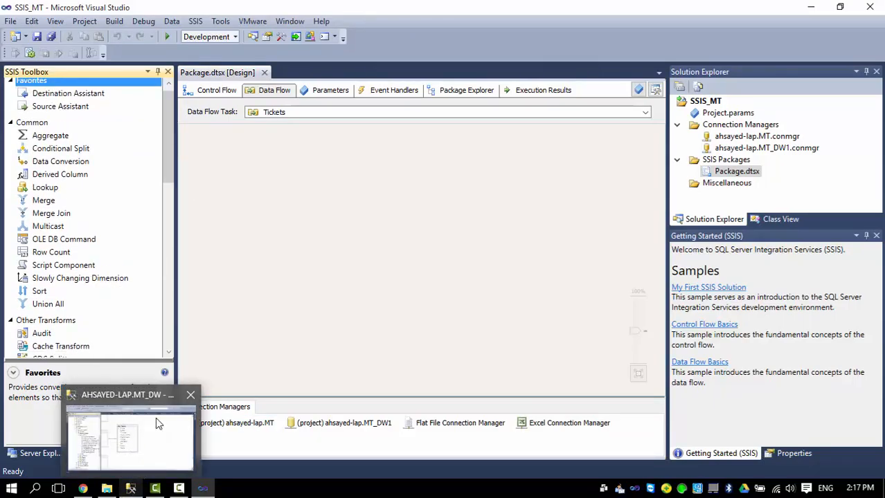
- Select the whole tickets SELECT/JOIN query in SSMS's SQLQuery11.sql, then return to Visual Studio
click(130, 489)
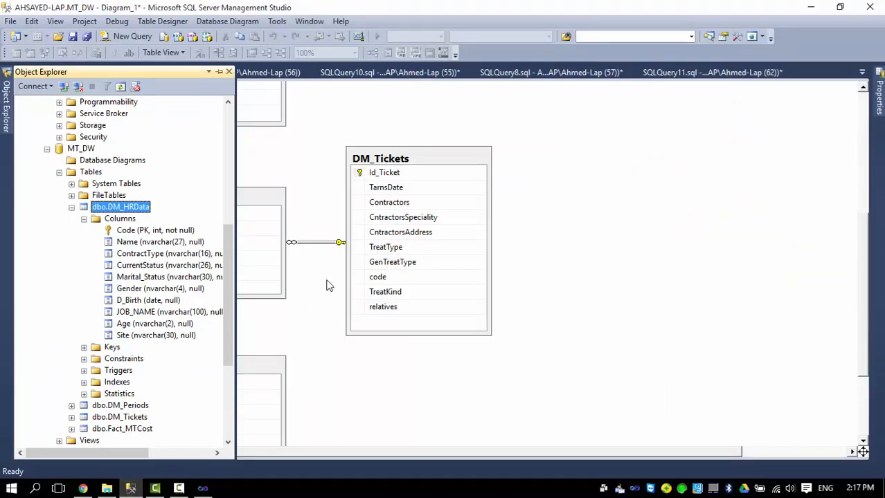
click(515, 73)
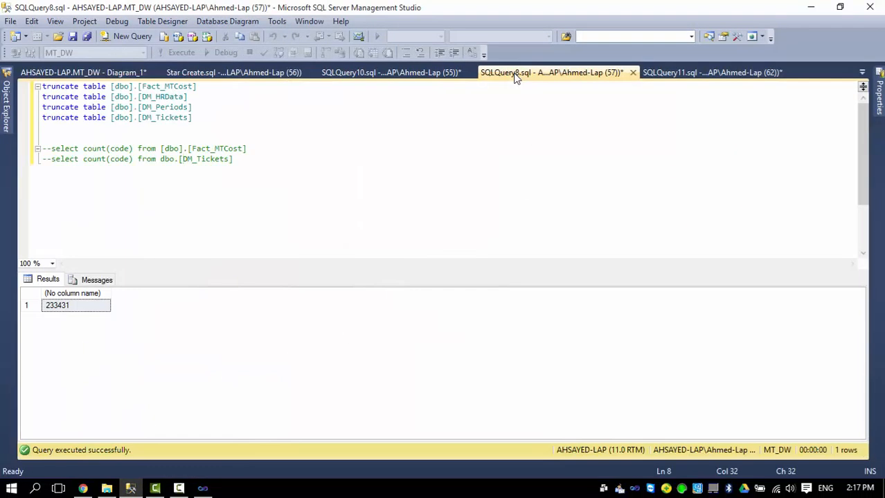
click(657, 73)
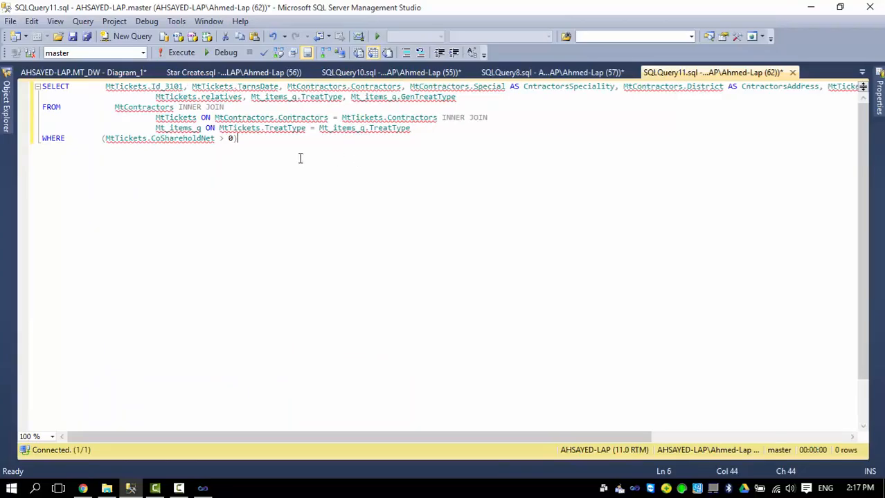
drag(255, 145, 41, 86)
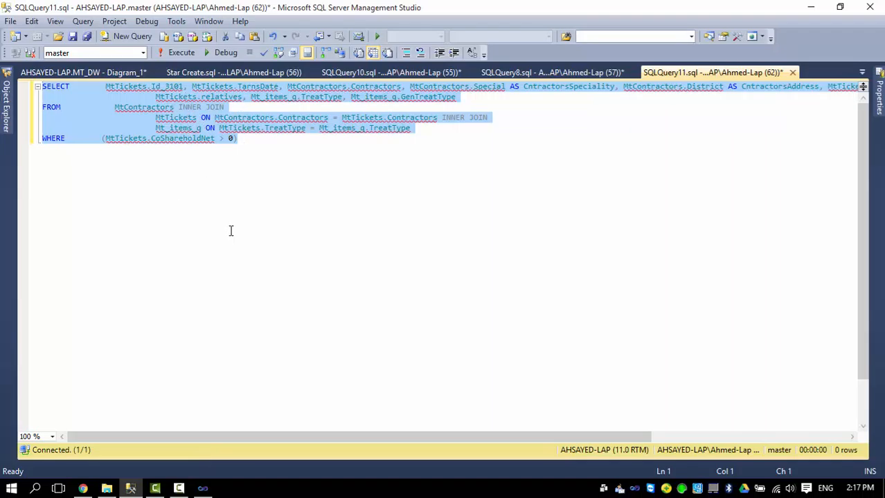
click(203, 488)
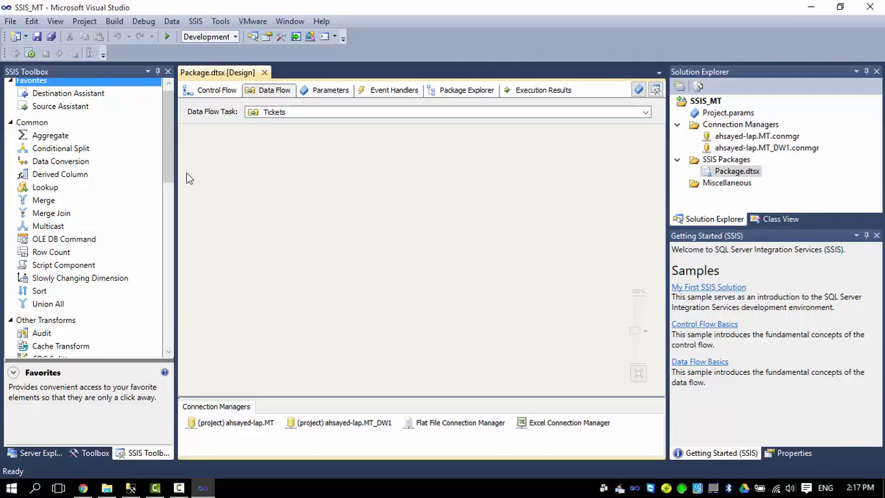
- Add a Source Assistant OLE DB Source using SQL Server and the ahsayed-lap.MT connection
click(167, 123)
drag(76, 114, 363, 176)
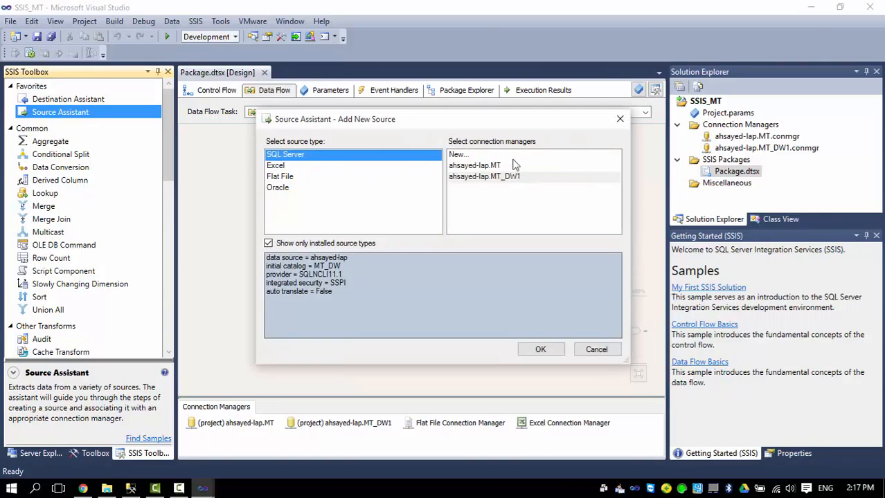
click(490, 166)
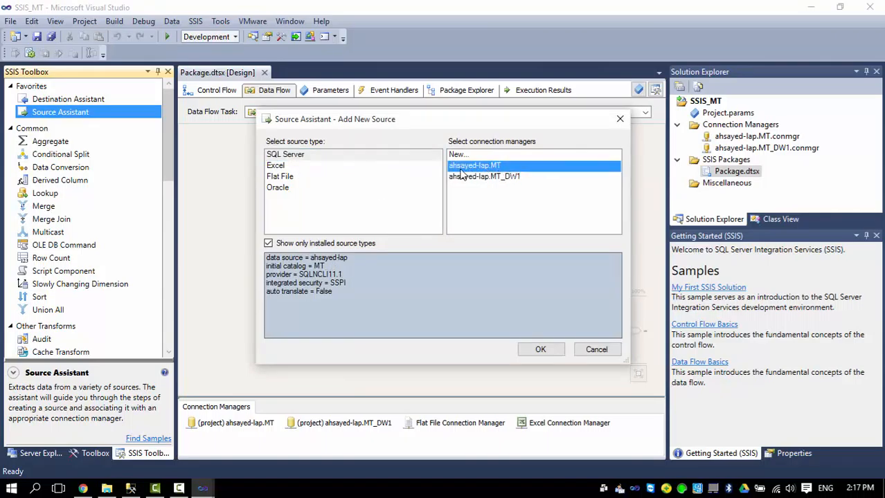
click(538, 350)
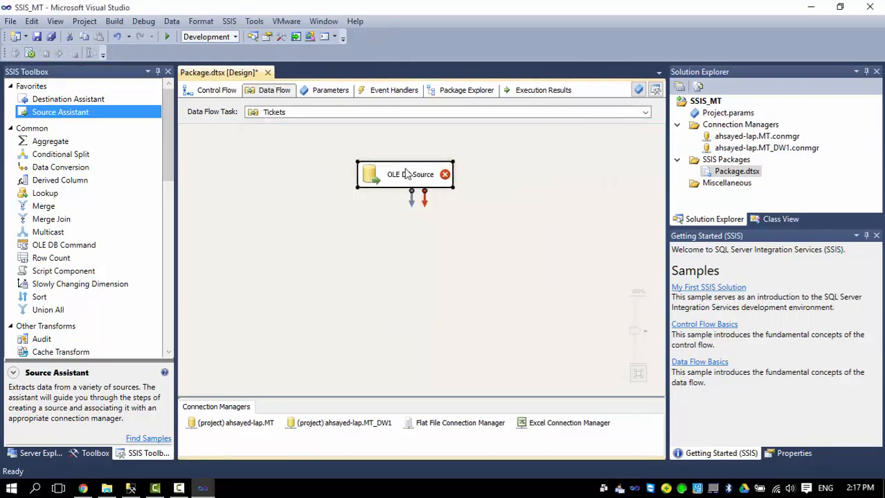
- Set the OLE DB Source to SQL command with the pasted tickets query, outputting Id_3101 through GenTreatType
double_click(418, 176)
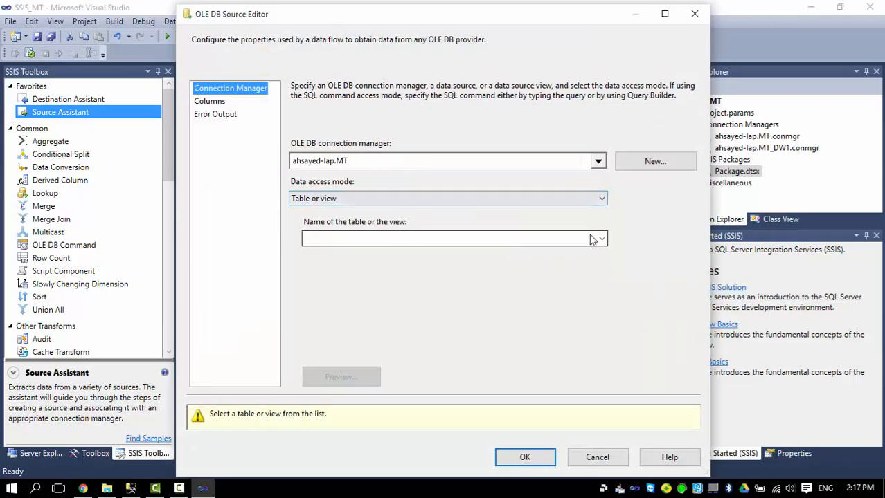
click(597, 199)
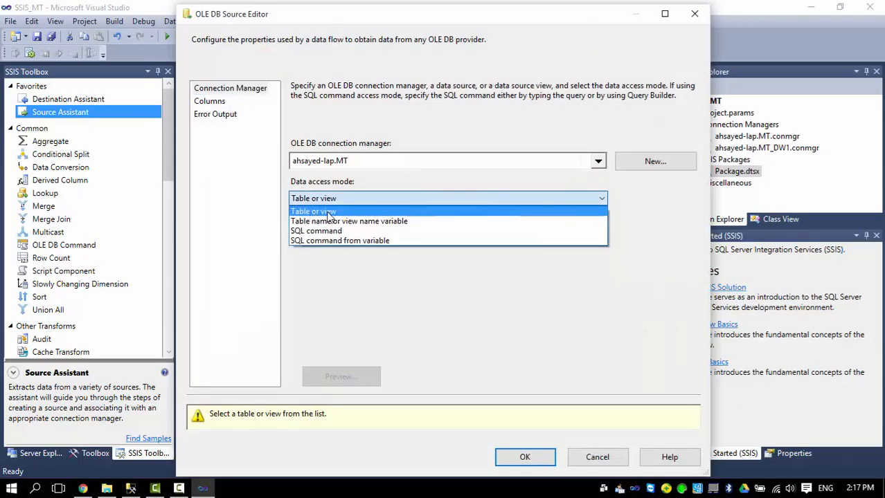
click(328, 231)
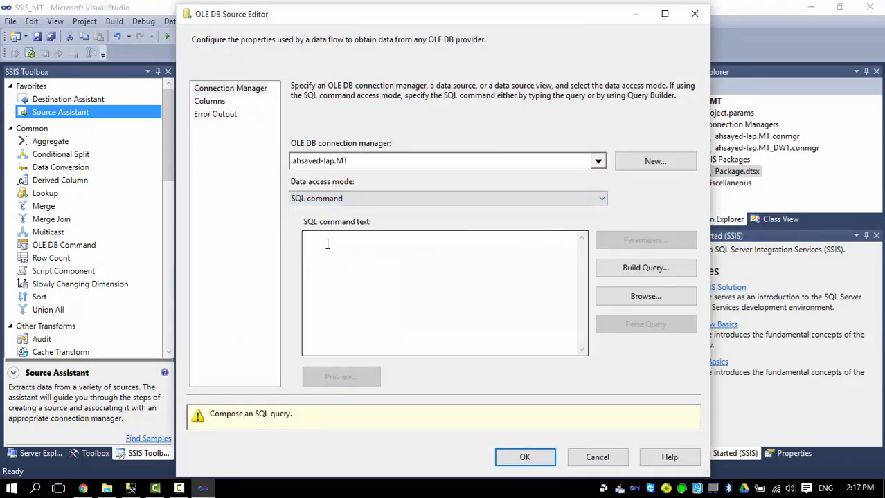
click(328, 244)
key(ctrl+v)
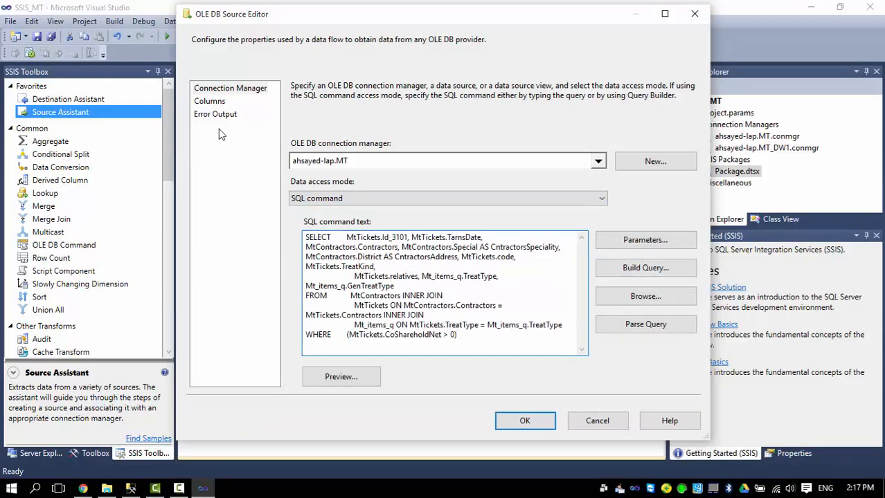
click(216, 102)
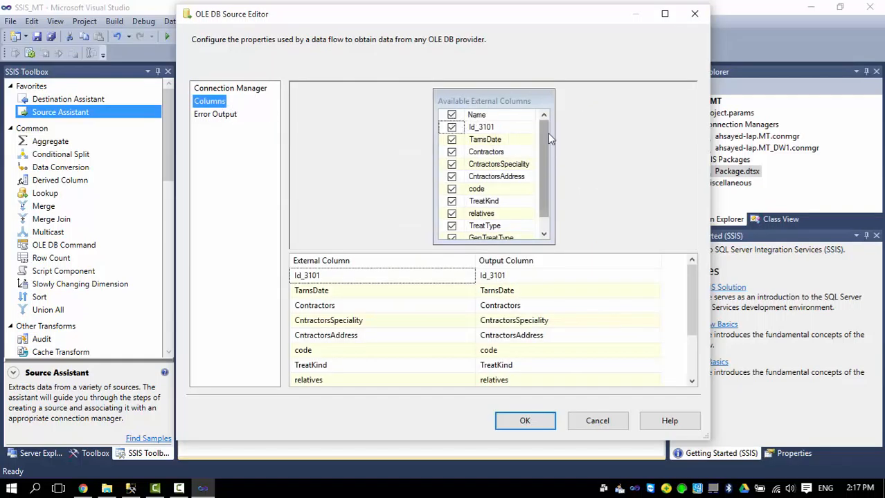
drag(545, 137, 538, 184)
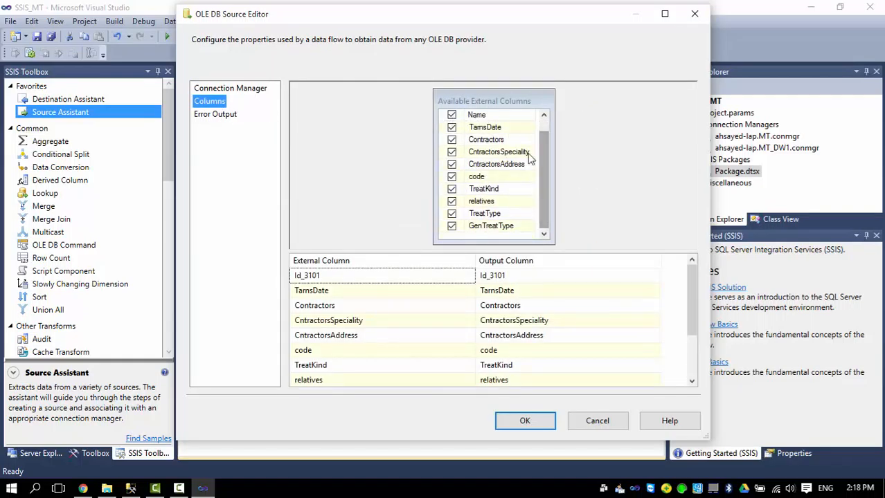
click(512, 424)
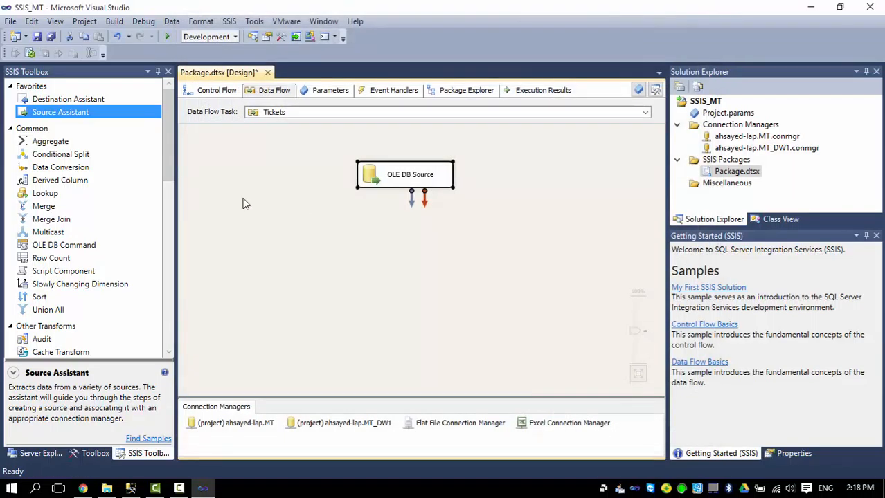
- Add a Slowly Changing Dimension, connect the OLE DB Source output to it, and open its wizard
drag(164, 139, 162, 182)
drag(109, 164, 368, 237)
click(411, 177)
drag(411, 196, 412, 245)
click(434, 250)
double_click(436, 252)
- Choose DM_Tickets as the dimension table, mapping Id_3101 to Id_Ticket as the business key
click(249, 325)
click(375, 163)
click(130, 192)
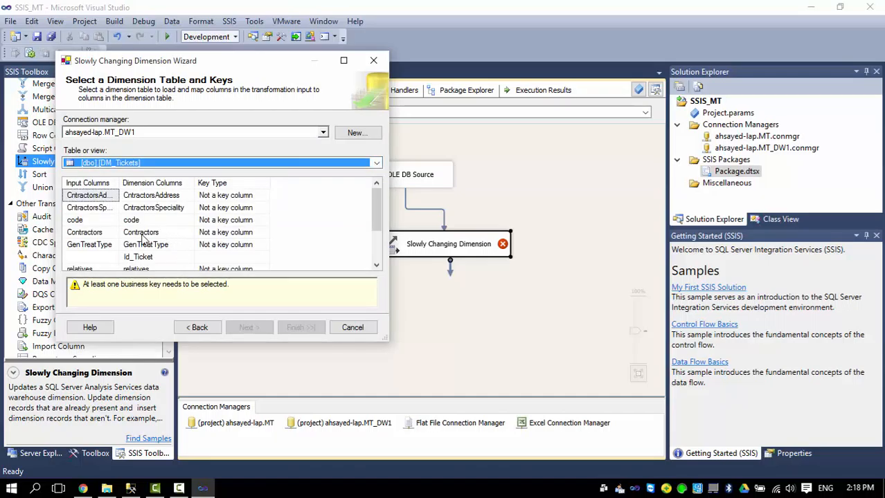
click(97, 256)
click(100, 257)
click(99, 280)
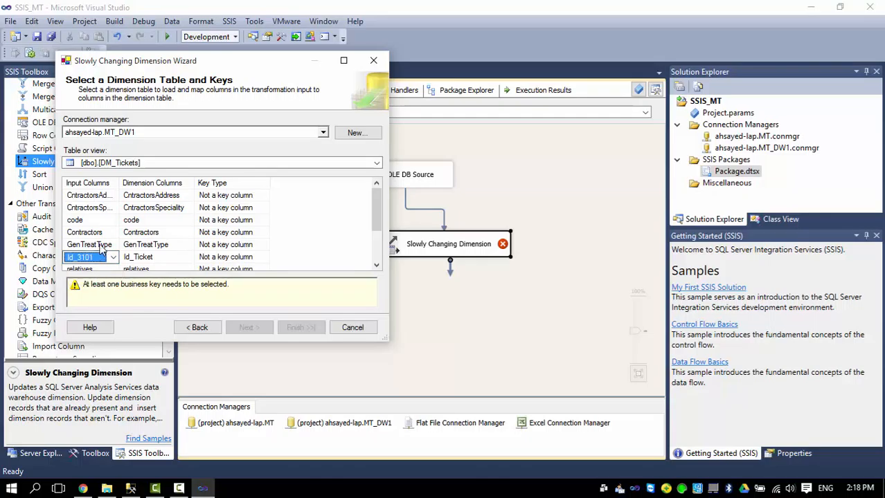
click(238, 258)
click(264, 258)
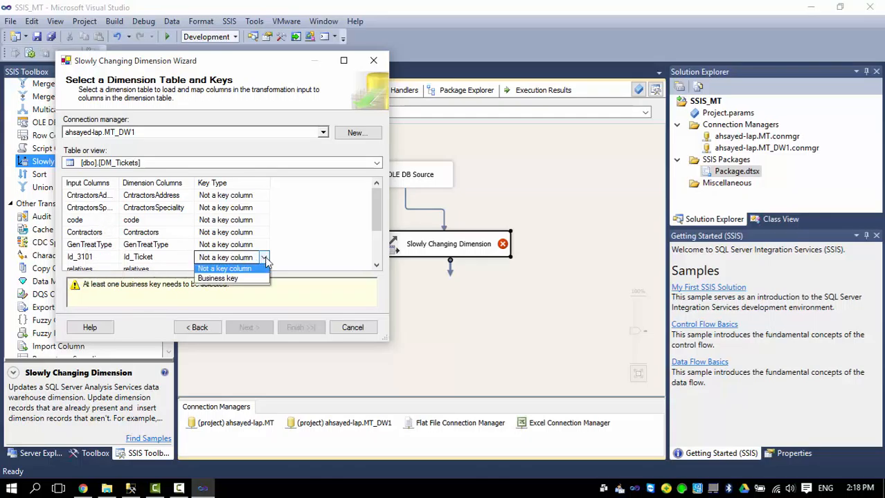
click(229, 278)
scroll(373, 236, down, 1)
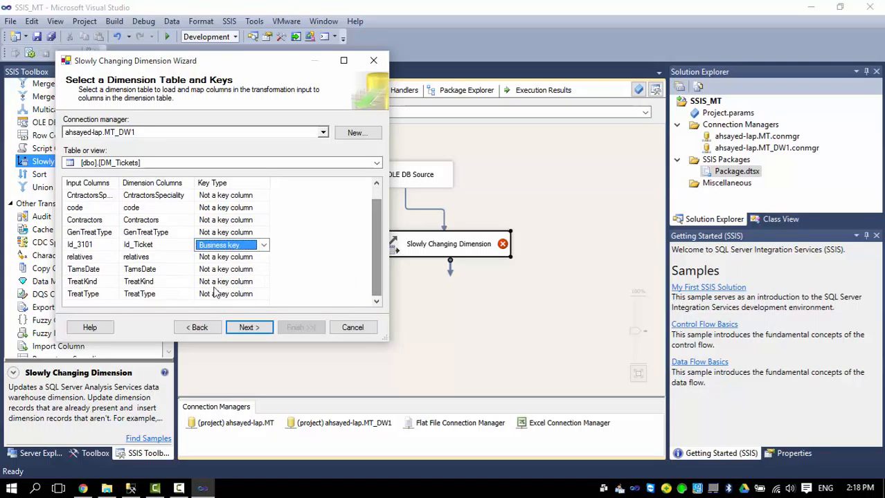
- Add CntractorsAddress, CntractorsSpeciality, code, Contractors, GenTreatType, relatives, TamsDate, TreatKind and TreatType as dimension columns
click(247, 328)
click(257, 163)
click(240, 177)
click(238, 176)
click(231, 186)
click(227, 199)
click(223, 211)
click(222, 223)
click(219, 235)
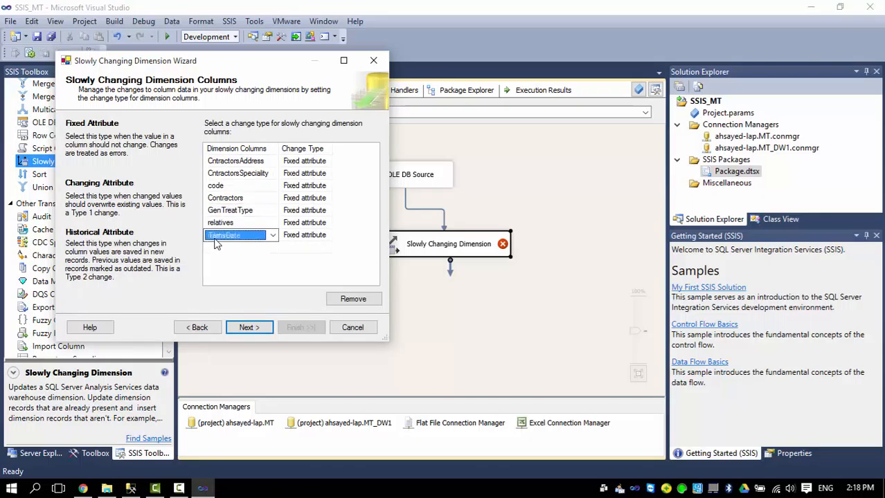
click(216, 248)
click(216, 262)
click(218, 274)
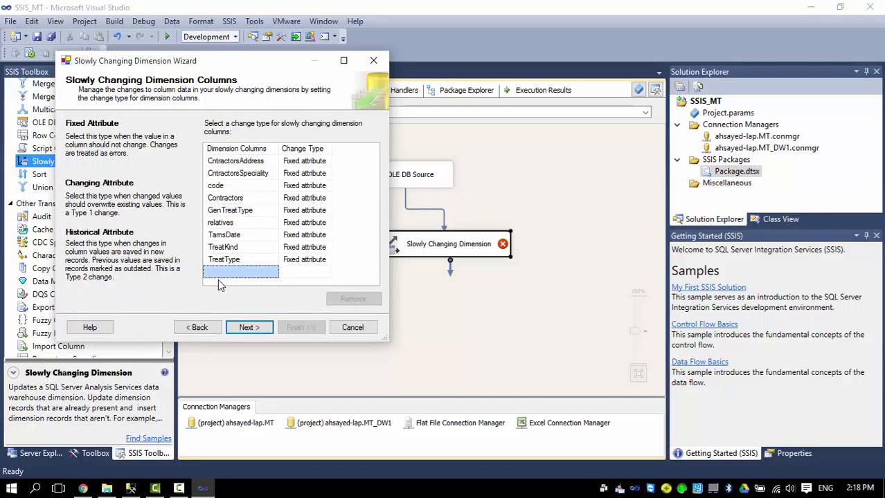
- Make every tracked dimension column a Changing attribute
click(309, 164)
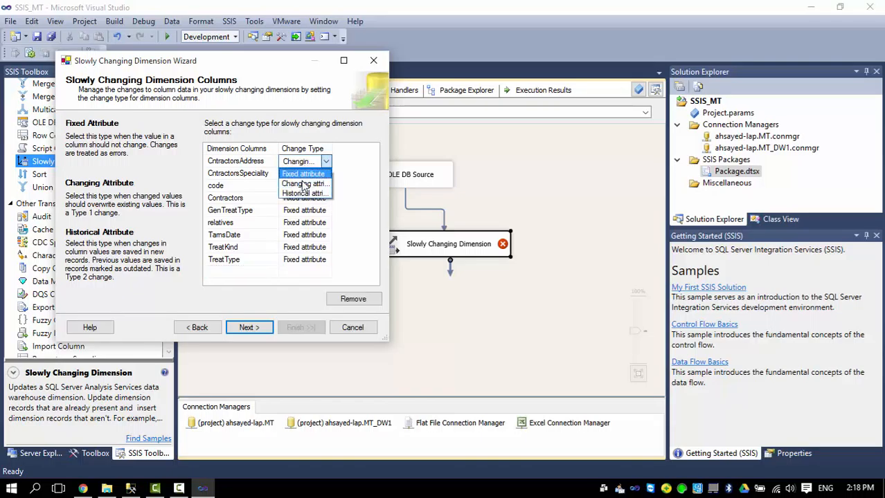
click(305, 263)
key(c)
click(302, 249)
key(c)
click(298, 239)
key(c)
click(300, 224)
key(c)
click(301, 212)
key(c)
click(302, 200)
key(c)
click(301, 187)
key(c)
click(300, 175)
key(c)
click(357, 182)
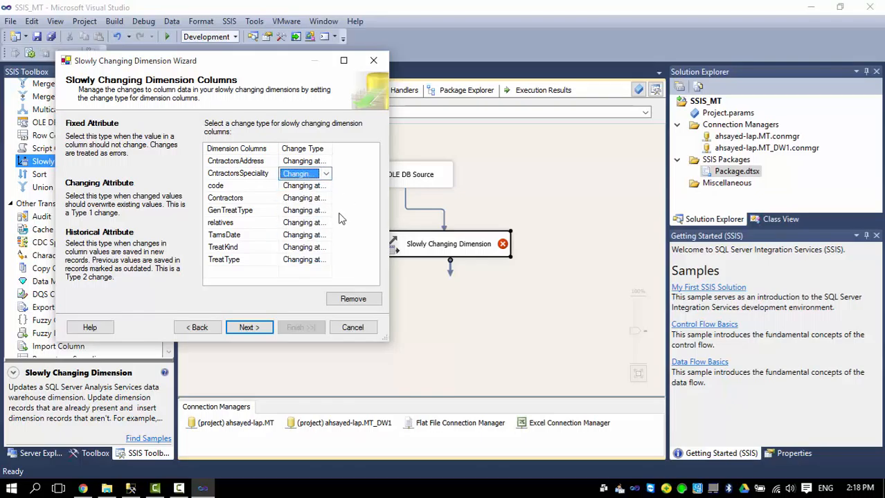
- Choose to update all matching records for changing attributes and finish the wizard
click(247, 328)
click(247, 328)
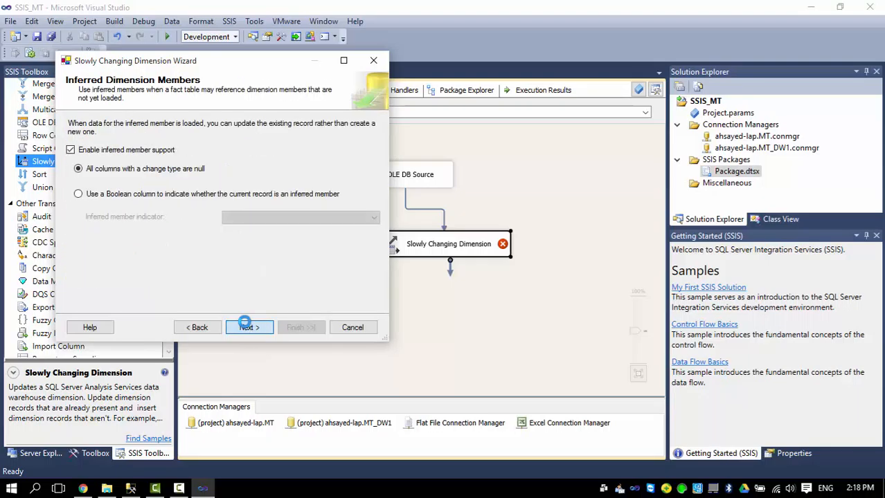
click(247, 328)
click(199, 328)
click(197, 328)
click(171, 197)
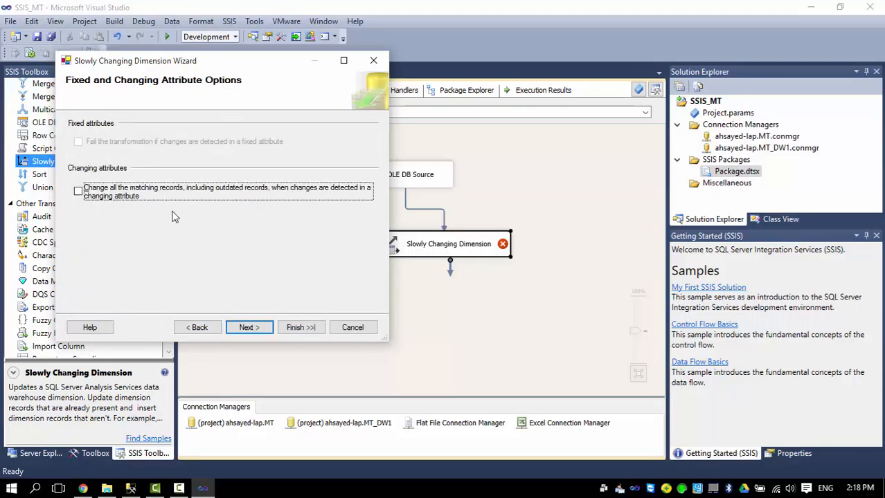
click(255, 328)
click(255, 328)
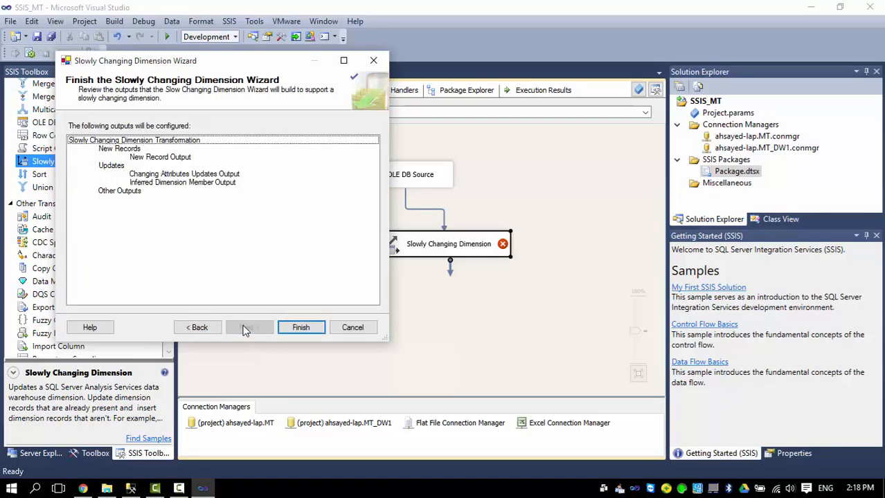
click(297, 328)
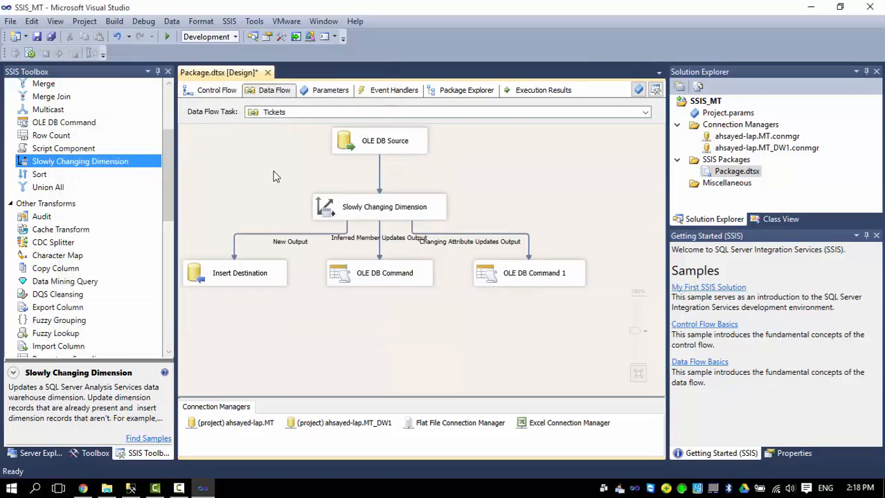
- Debug the package until the Tickets data flow moves 233,431 rows successfully, then stop debugging
click(168, 38)
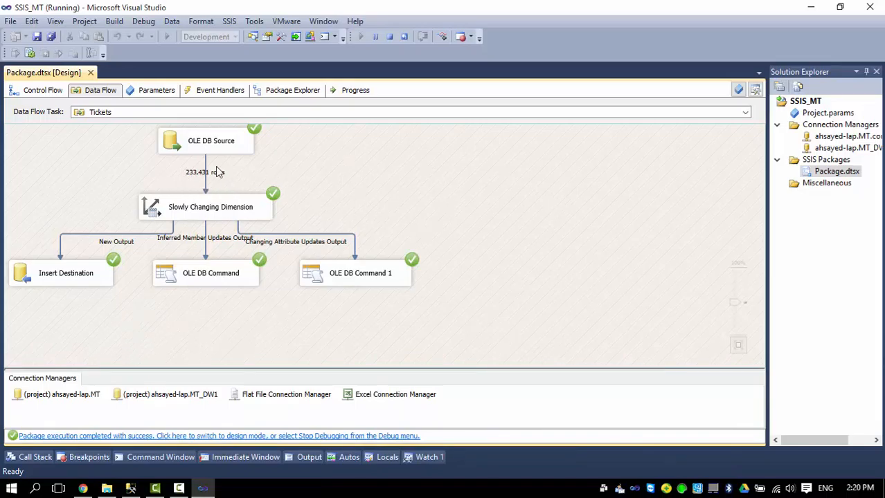
click(389, 36)
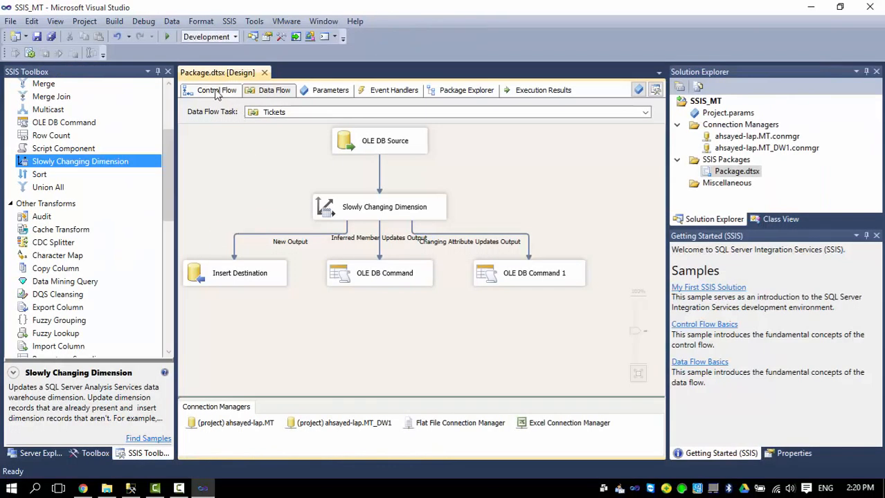
- Open the Fact task's data flow from the Control Flow
click(216, 90)
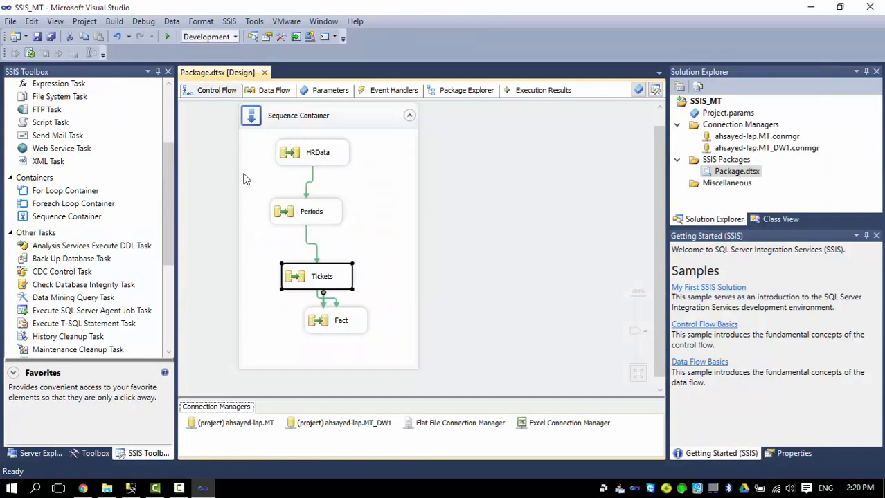
click(327, 322)
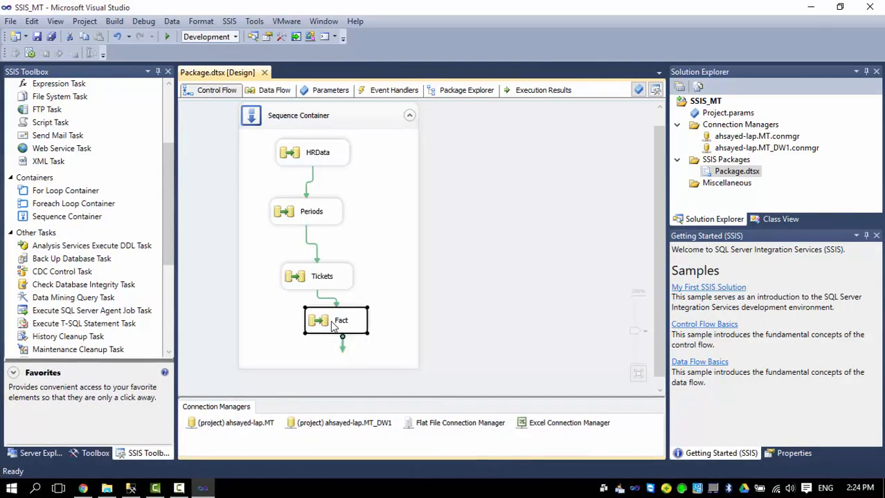
double_click(332, 324)
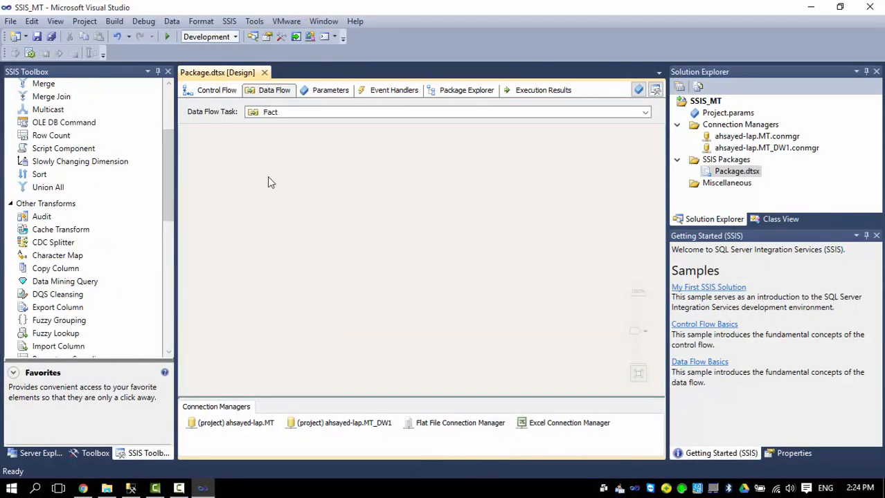
drag(167, 138, 168, 96)
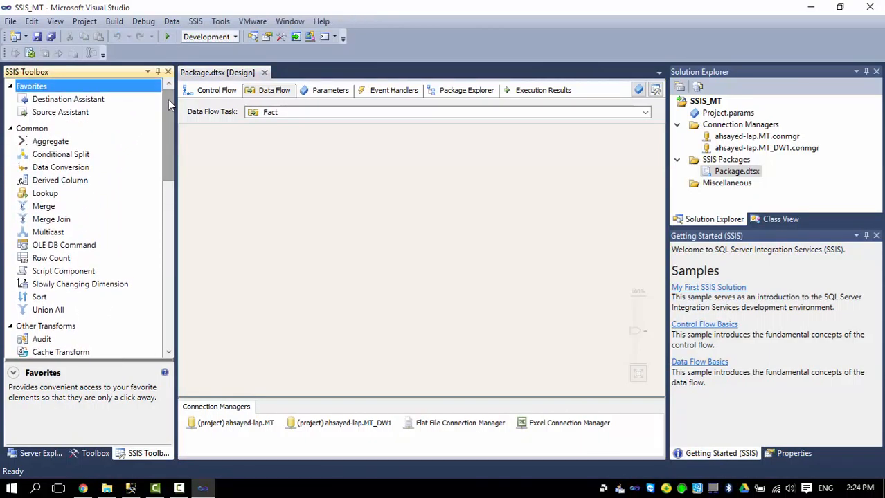
- Add an OLE DB Source on ahsayed-lap.MT_DW1 via Source Assistant and open its editor
drag(71, 114, 337, 191)
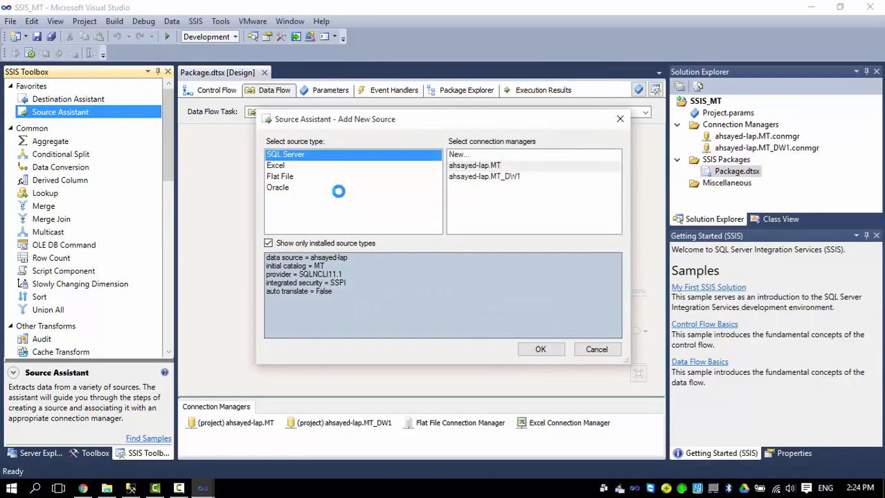
click(484, 177)
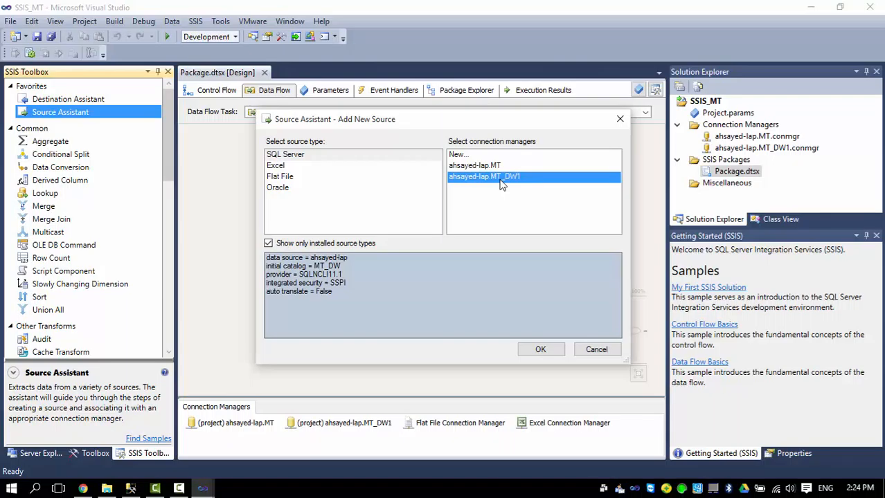
click(540, 350)
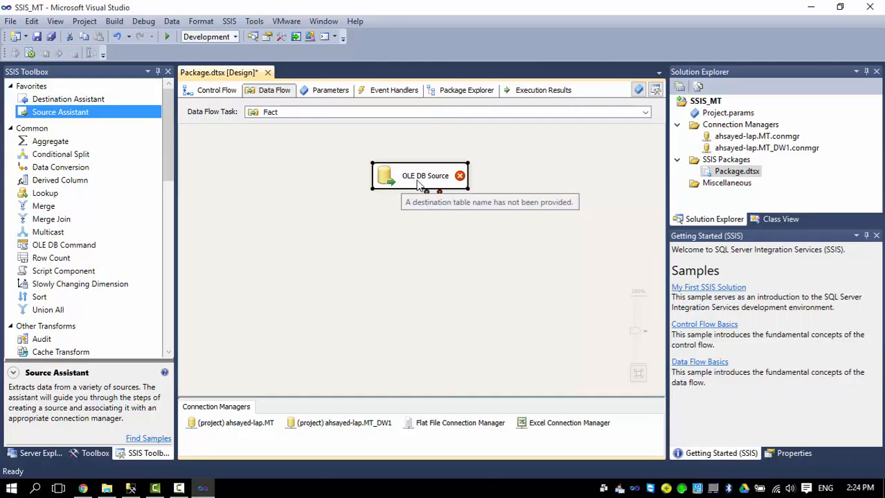
double_click(411, 187)
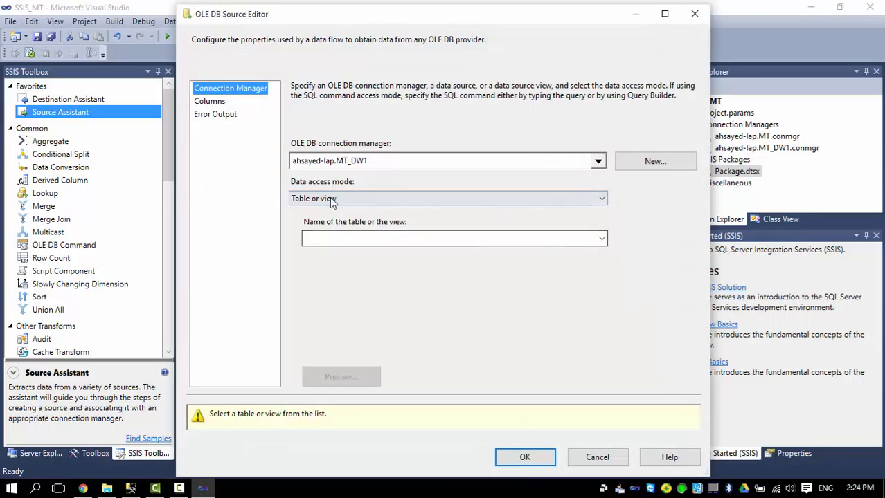
- Set the Fact source's Data access mode to SQL command, then switch to Management Studio's SQLQuery10.sql
click(330, 198)
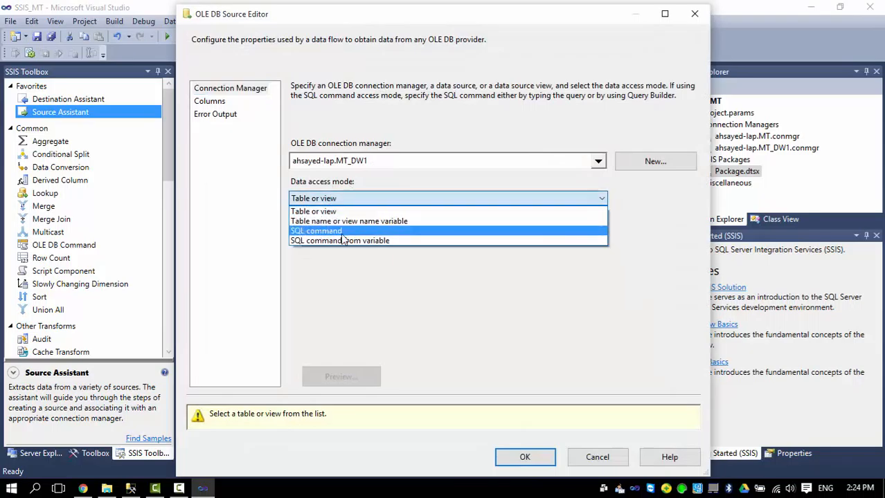
click(347, 232)
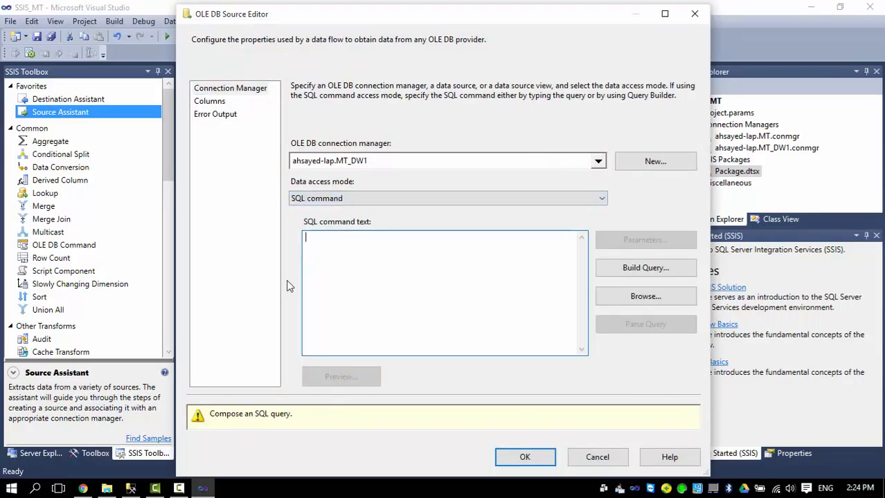
click(132, 488)
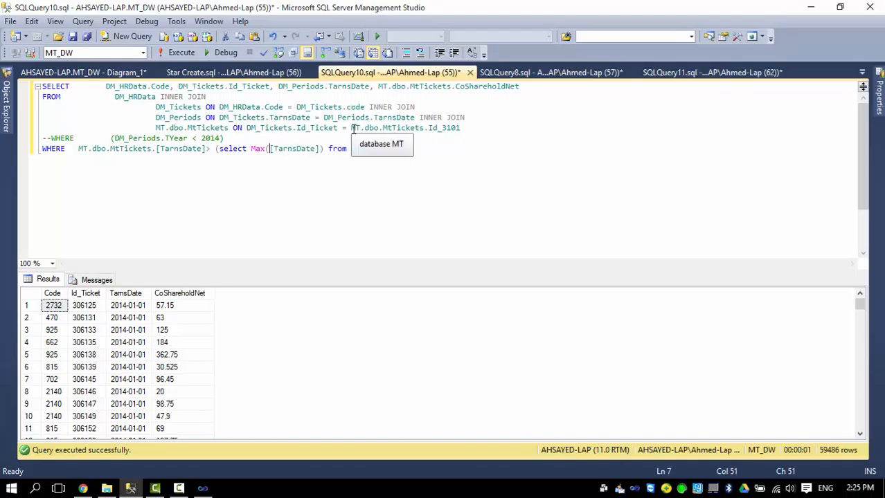
- Select the full SQLQuery10 join query and go back to the OLE DB Source Editor
drag(352, 129, 465, 130)
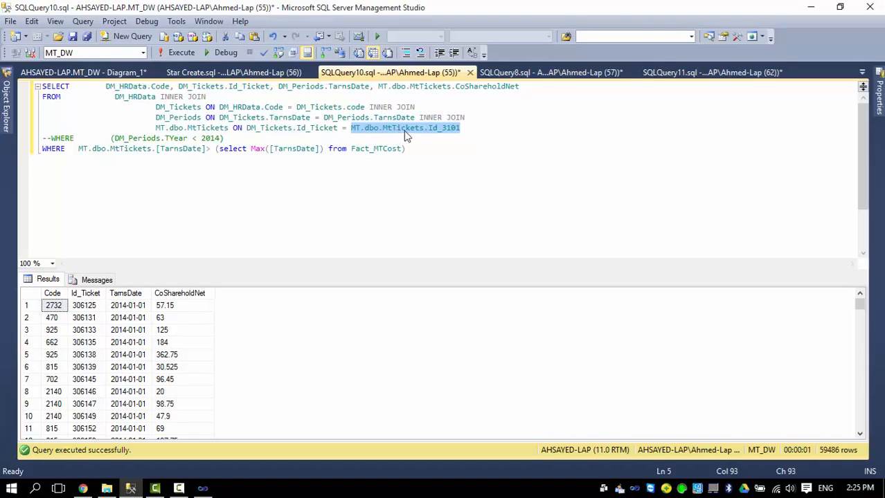
drag(439, 146, 42, 84)
key(ctrl+c)
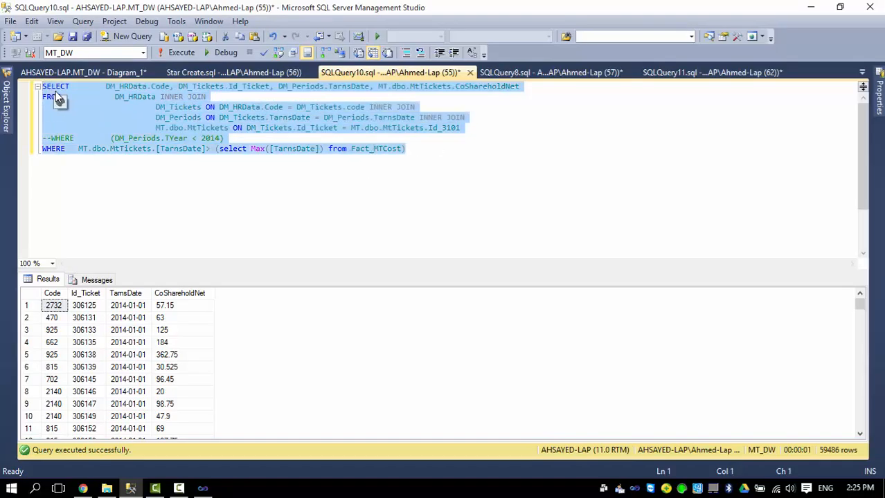
click(202, 488)
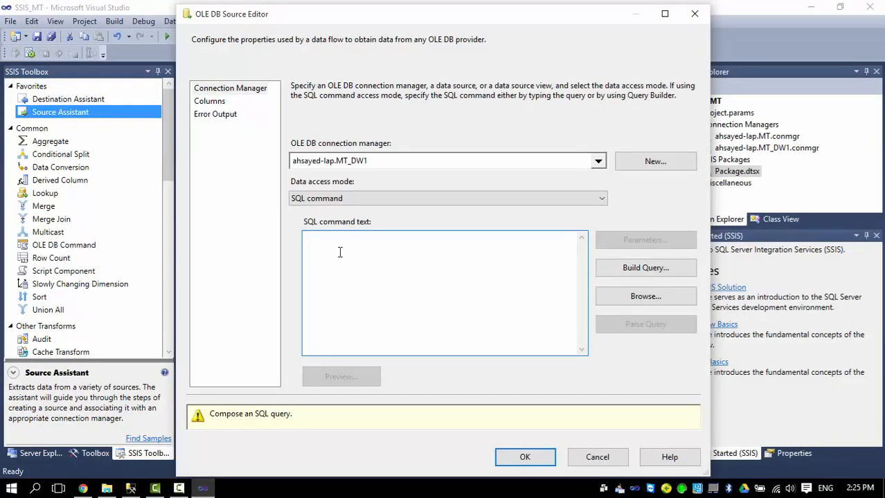
- Paste the join query as the SQL command and review it in Build Query without changes
key(ctrl+v)
click(654, 272)
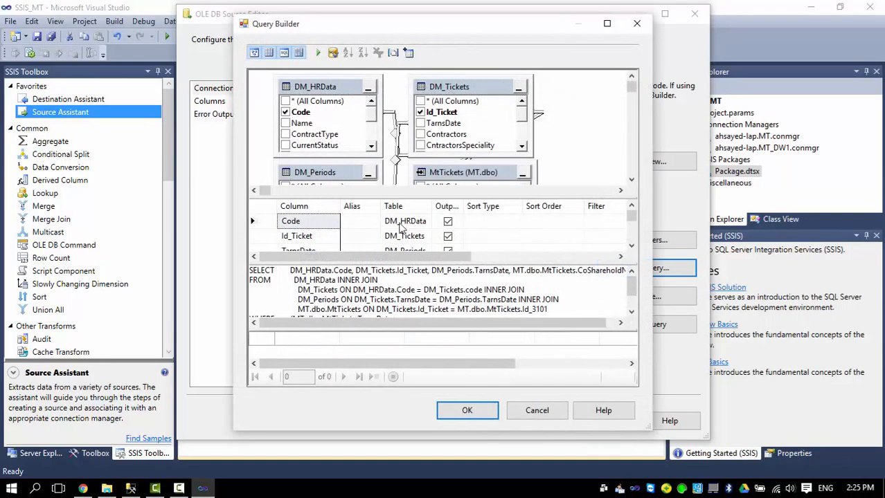
click(631, 231)
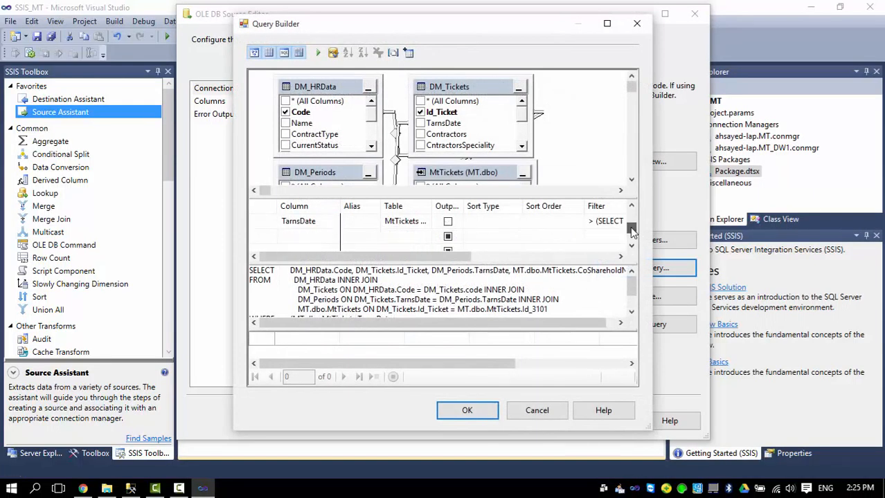
click(537, 411)
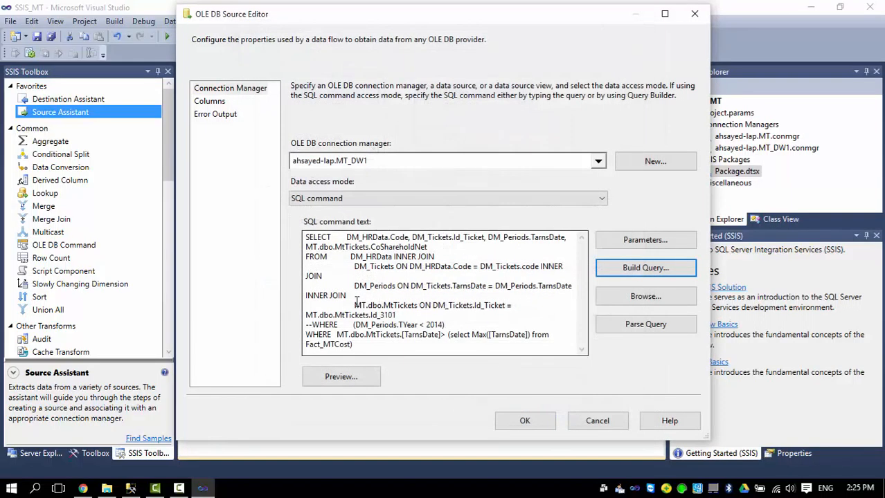
- Comment out the Fact_MTCost WHERE line, uncomment the TYear < 2014 filter, and confirm
click(305, 335)
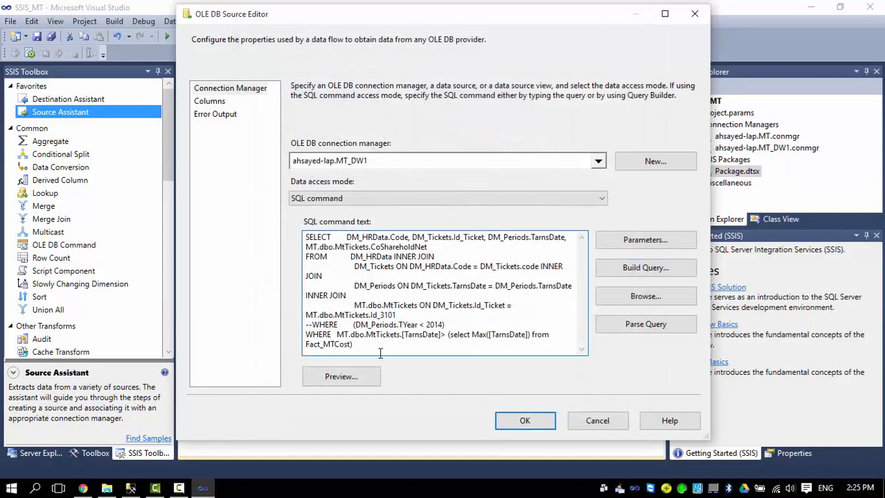
text(--)
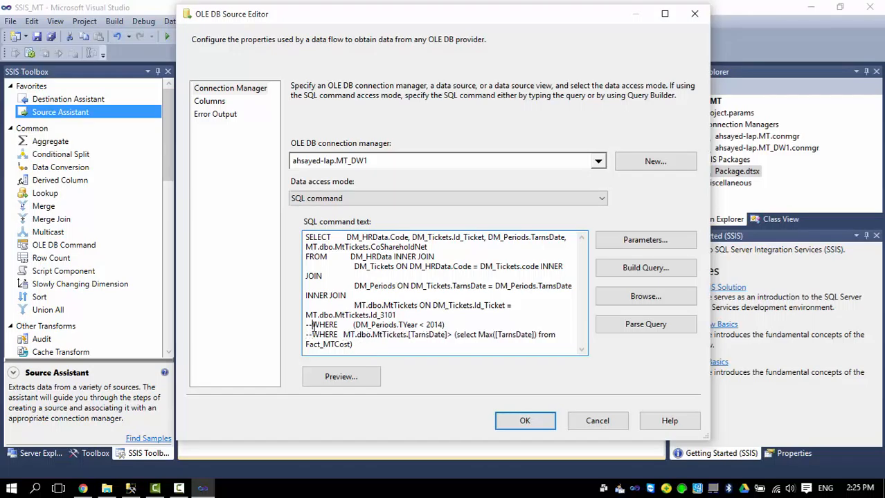
key(BackSpace)
key(BackSpace)
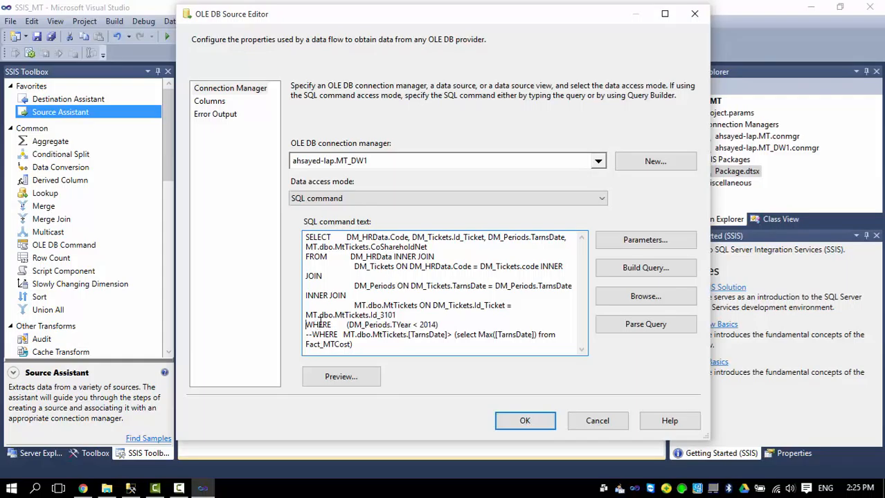
click(445, 324)
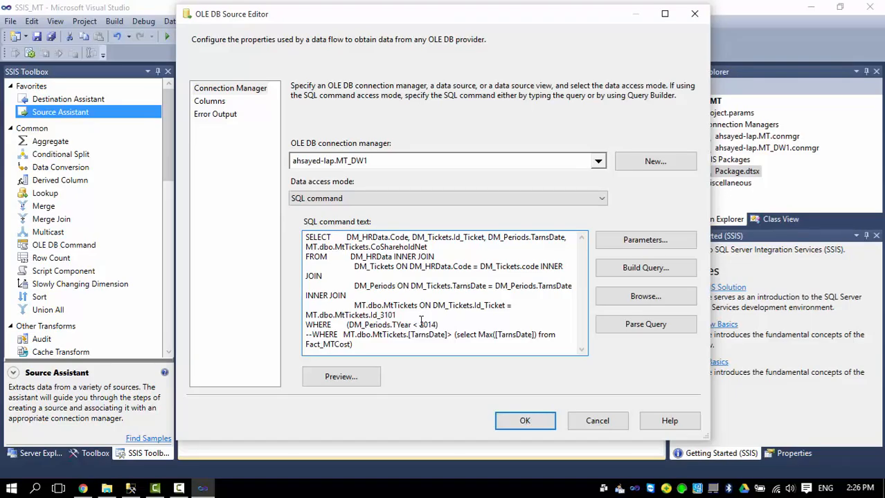
click(524, 423)
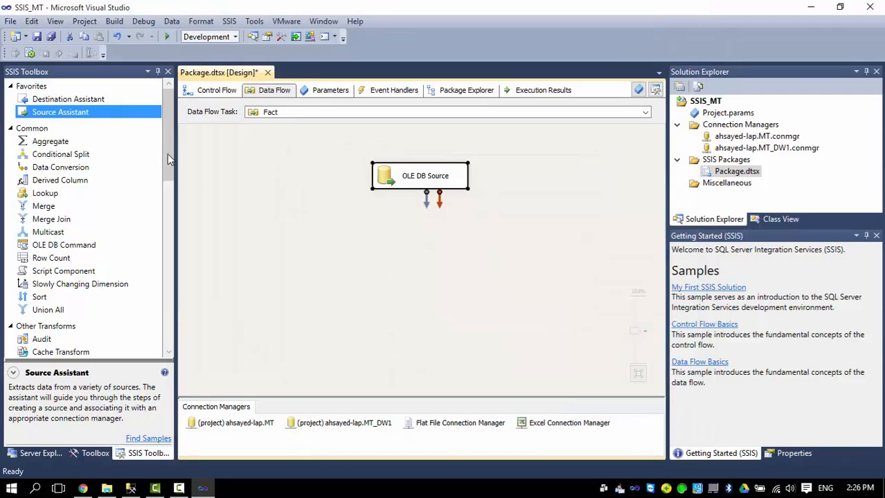
- Add an OLE DB Destination using the MT_DW1 connection and link the OLE DB Source output to it
scroll(167, 135, down, 2)
scroll(165, 137, up, 2)
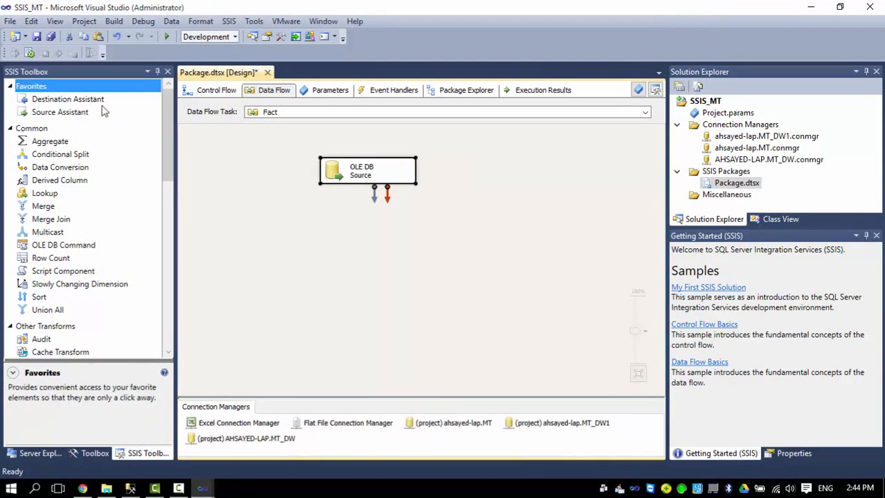
drag(76, 99, 362, 231)
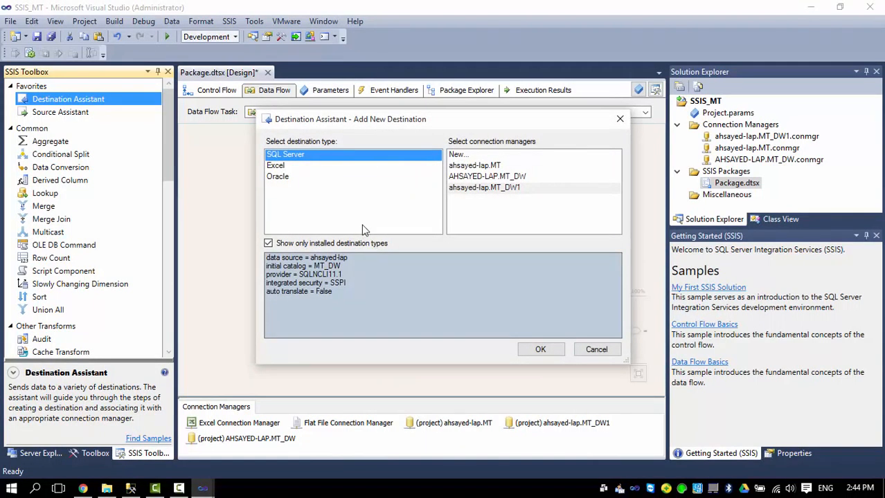
click(492, 188)
click(540, 349)
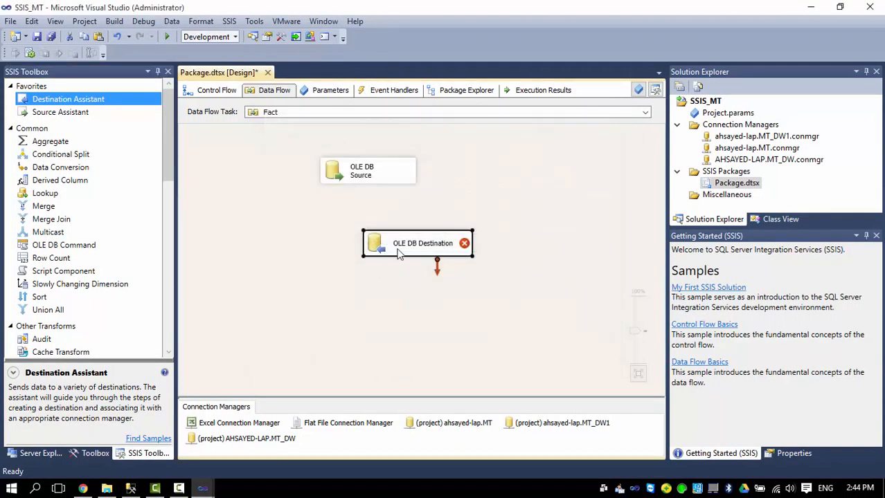
click(370, 172)
drag(367, 190, 422, 251)
- Set the destination table to [dbo].[Fact_MTCost] and accept the default column mappings
double_click(421, 251)
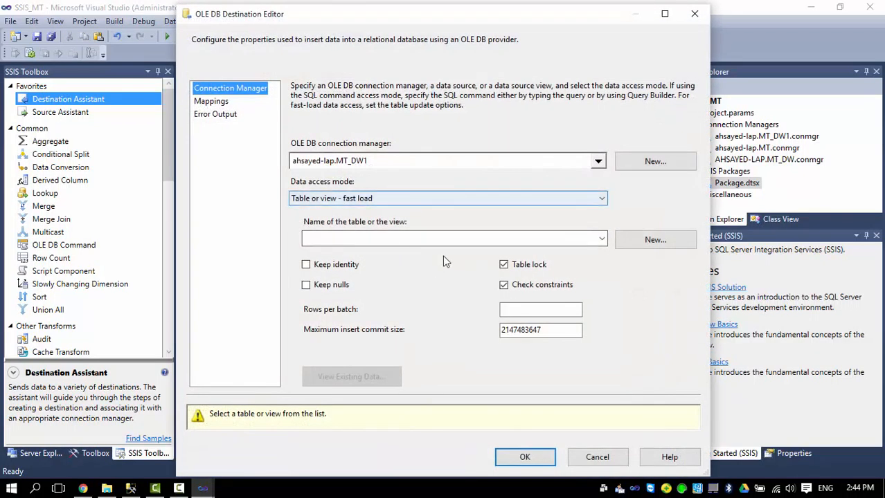
click(440, 239)
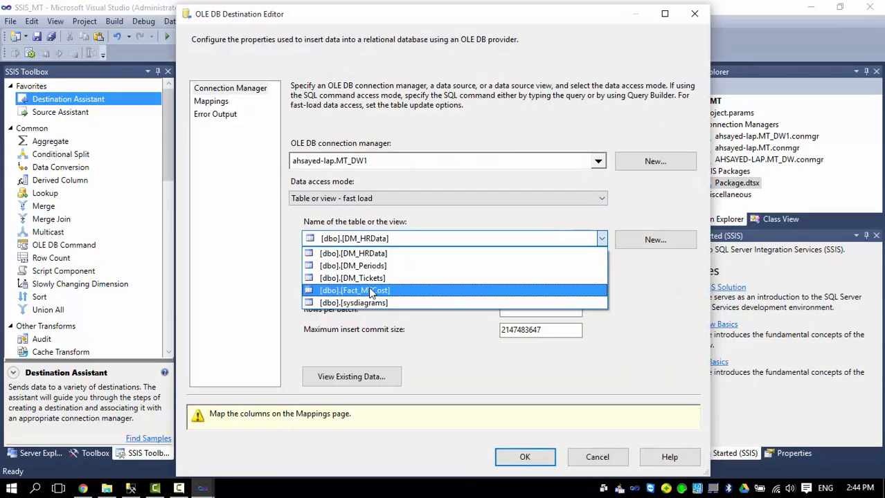
click(371, 291)
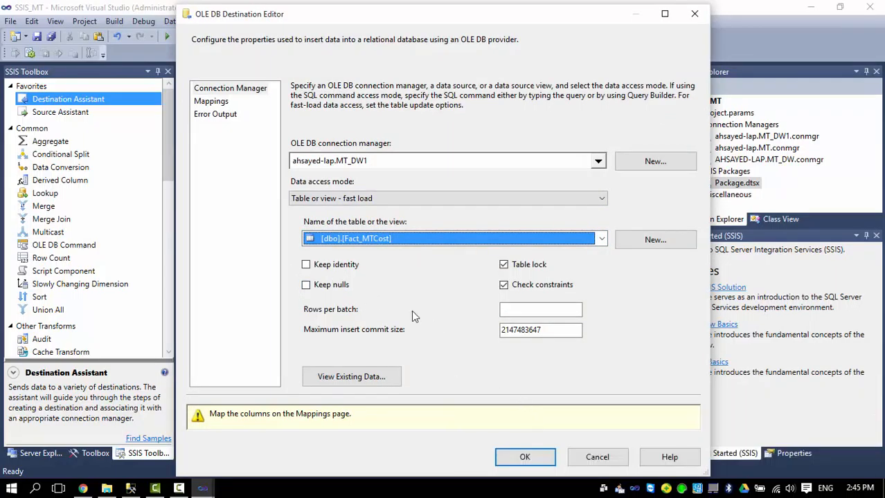
click(213, 103)
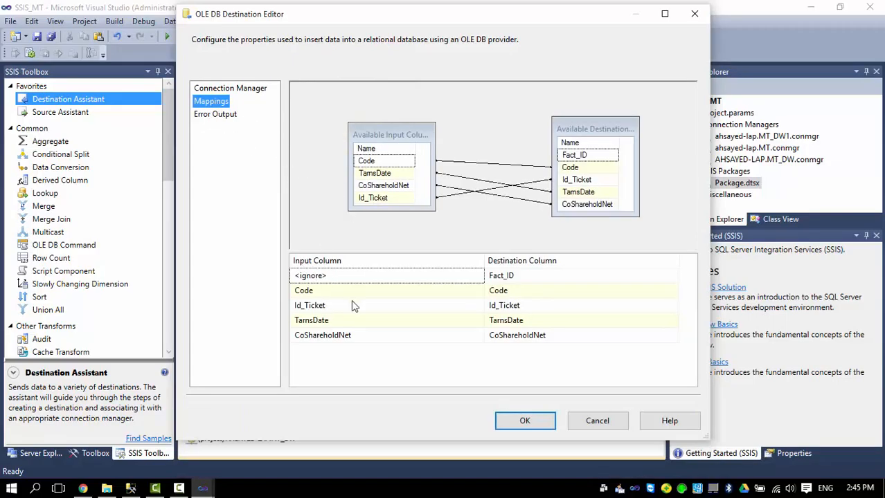
click(512, 422)
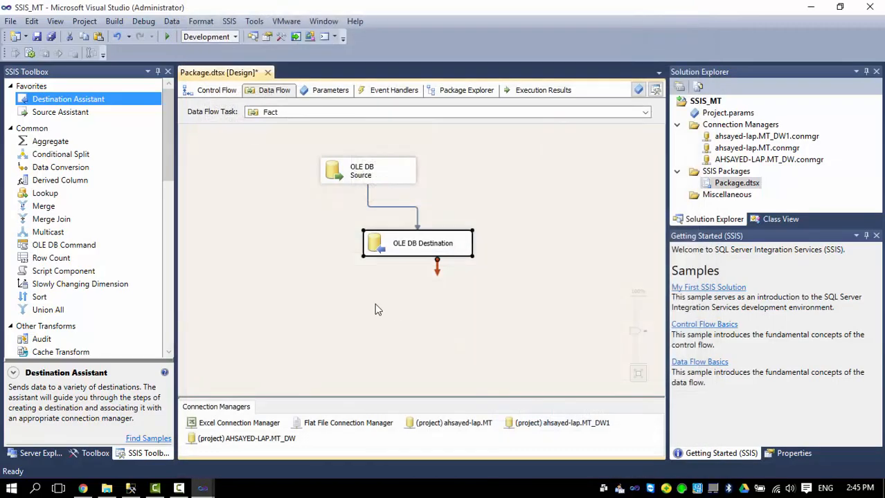
click(301, 238)
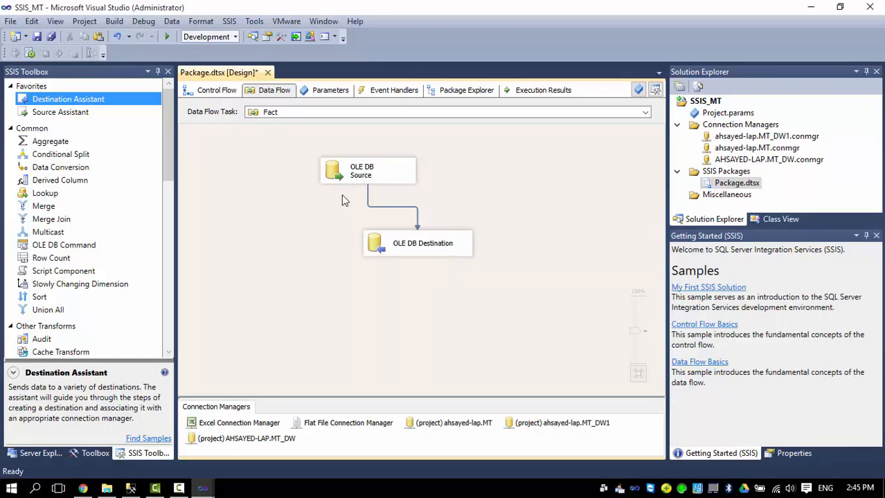
click(364, 177)
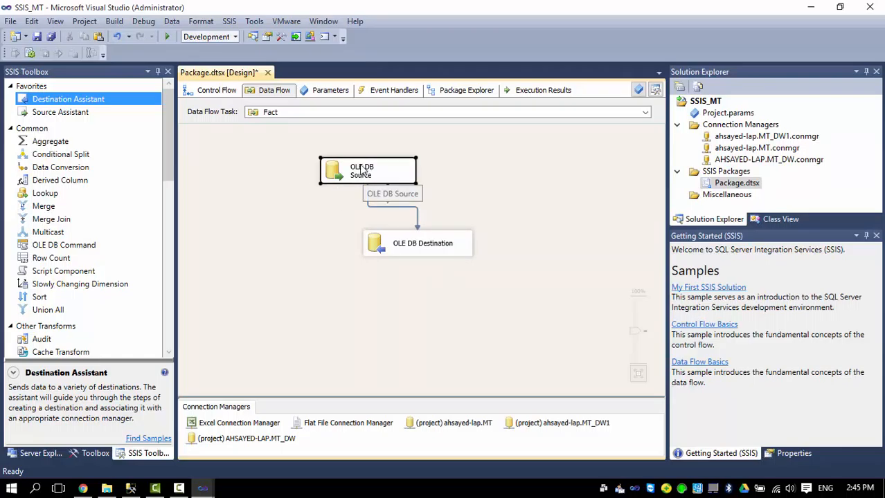
click(287, 179)
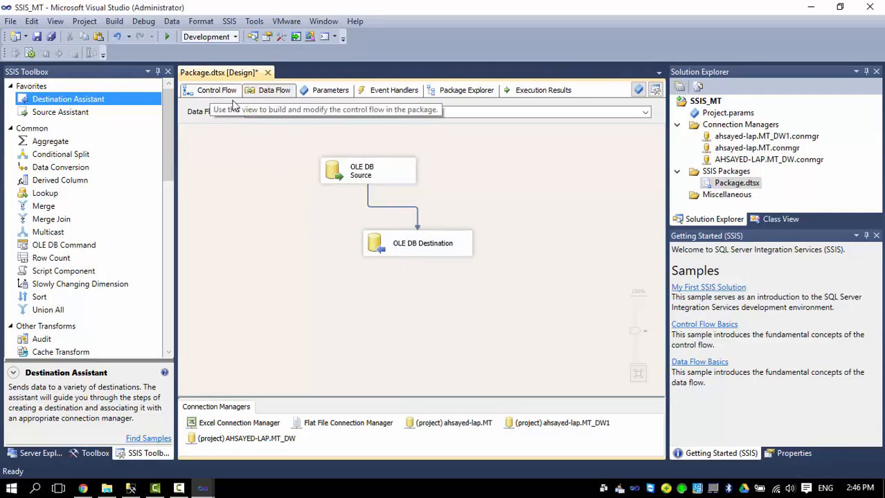
- Debug-run the package and confirm 173,641 rows reach the Fact data flow's destination
click(167, 38)
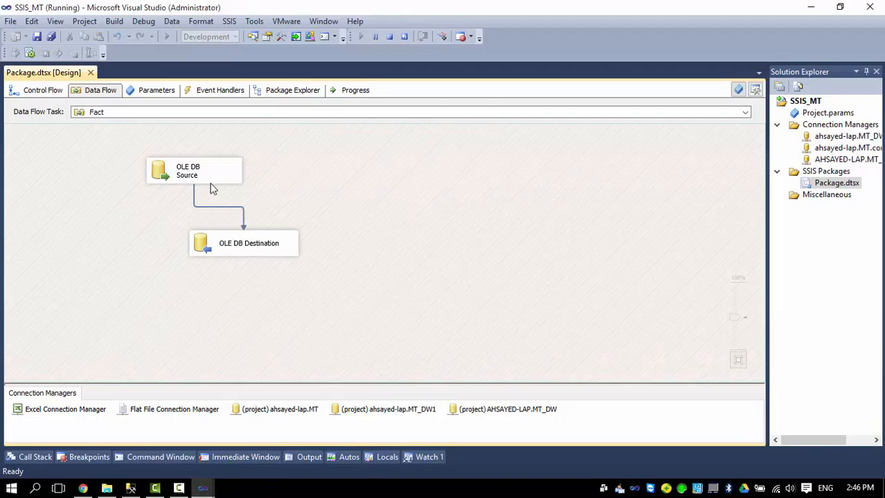
click(30, 92)
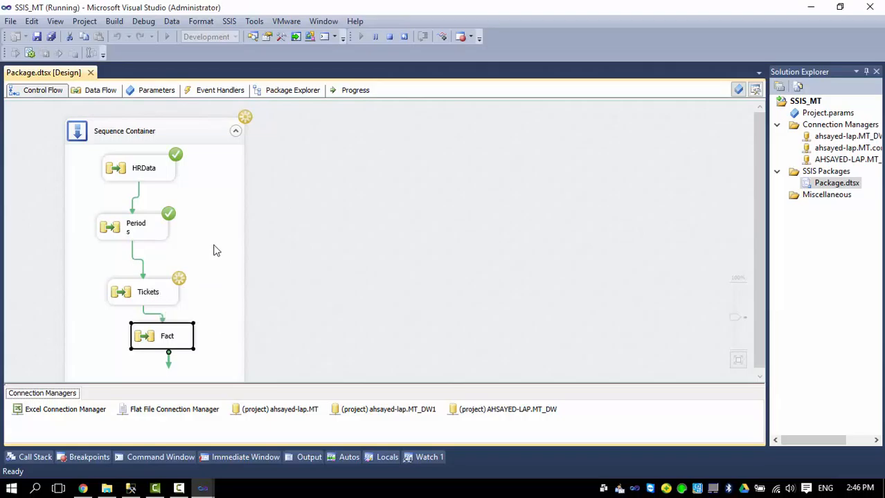
click(88, 94)
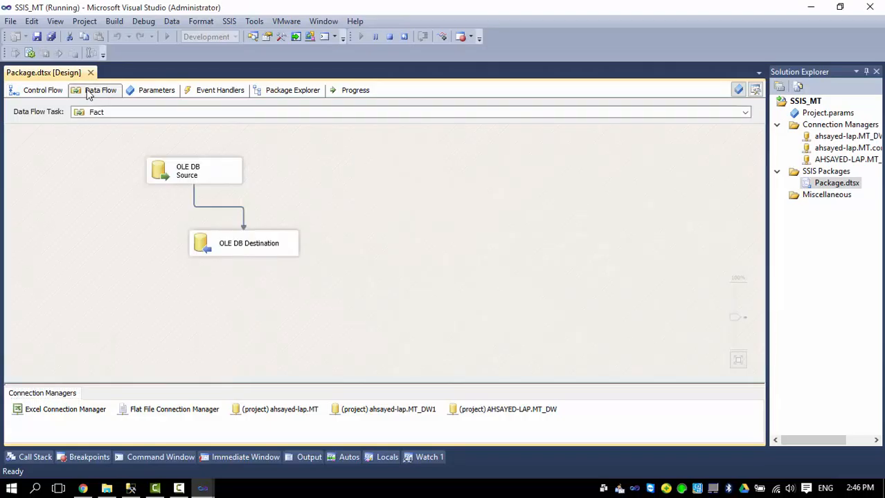
click(42, 91)
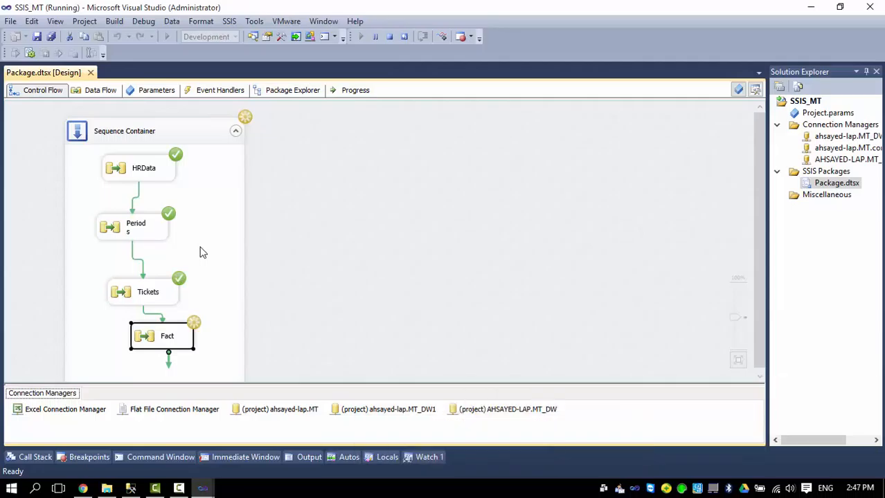
click(86, 93)
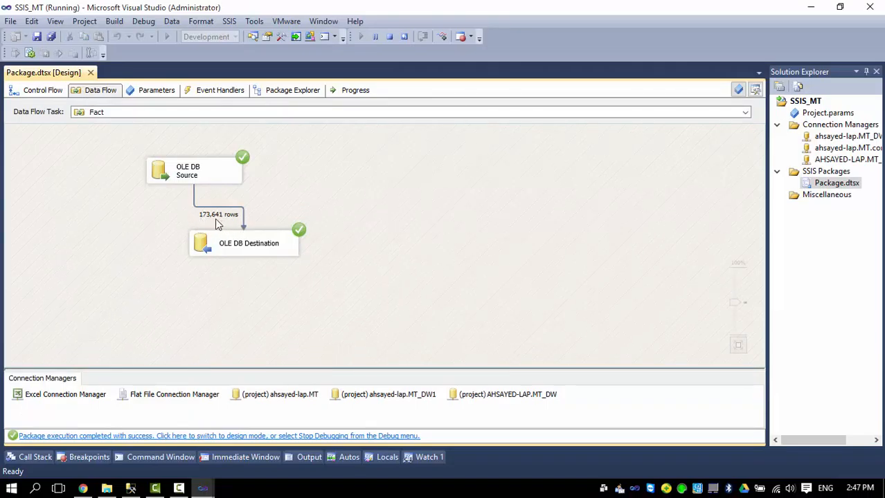
- In the Fact OLE DB Source query, comment out WHERE TYear < 2014 and enable the TarnsDate > Max(TarnsDate) filter
click(34, 91)
double_click(167, 336)
click(192, 173)
double_click(194, 174)
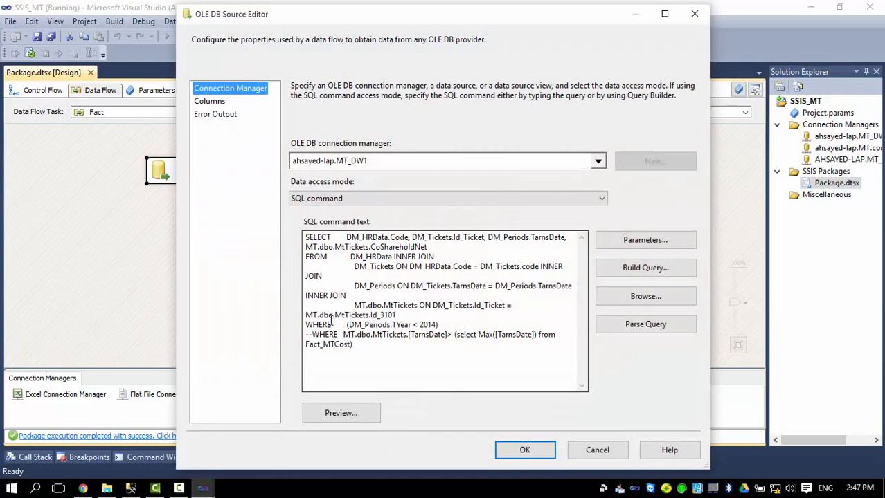
click(306, 326)
text(--)
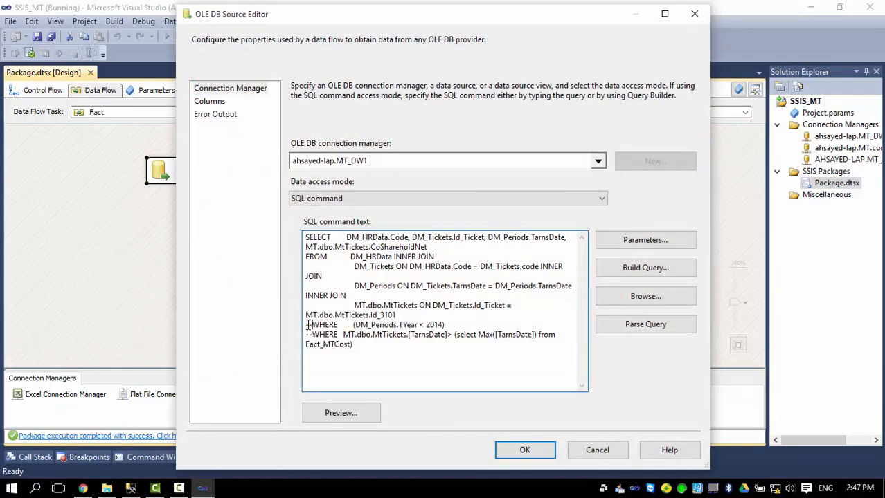
click(314, 335)
key(BackSpace)
key(BackSpace)
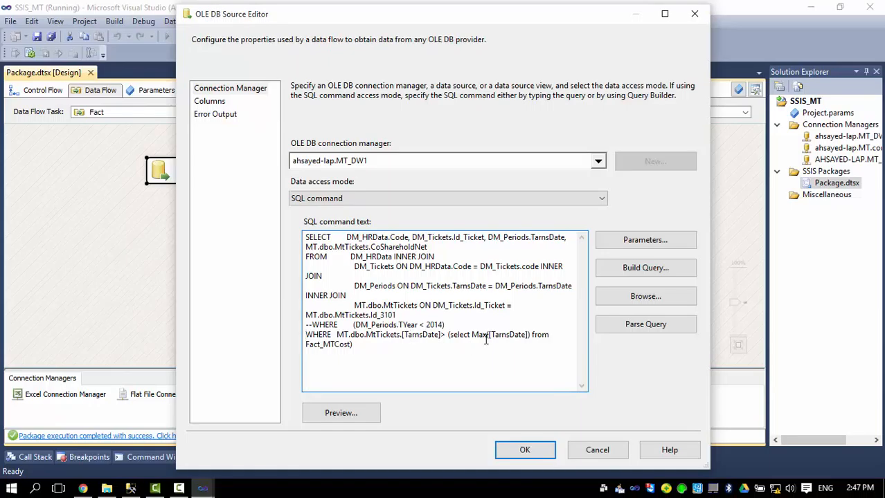
drag(471, 335, 551, 335)
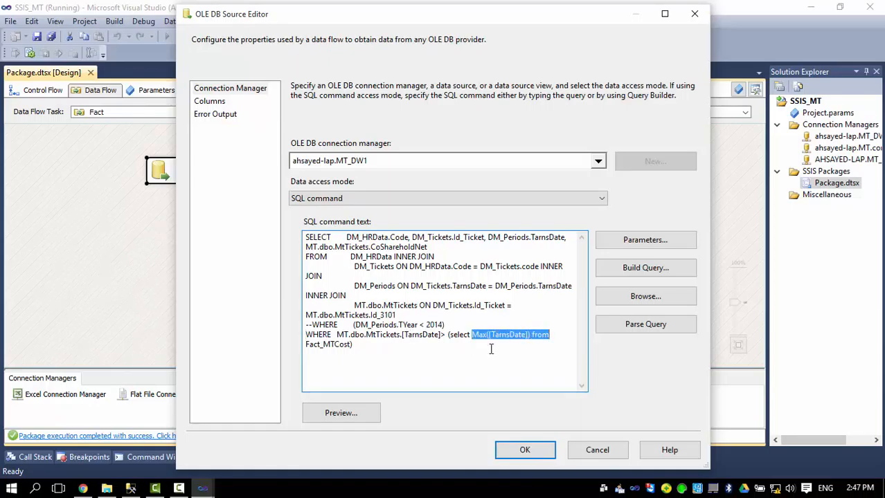
click(521, 450)
- Stop debugging, rerun the package, and confirm 59,486 new rows load in the Fact data flow
click(184, 282)
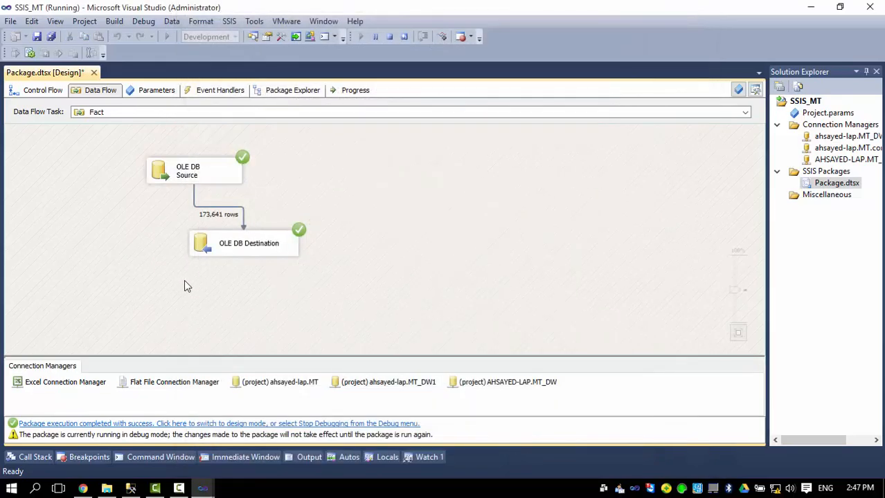
click(389, 36)
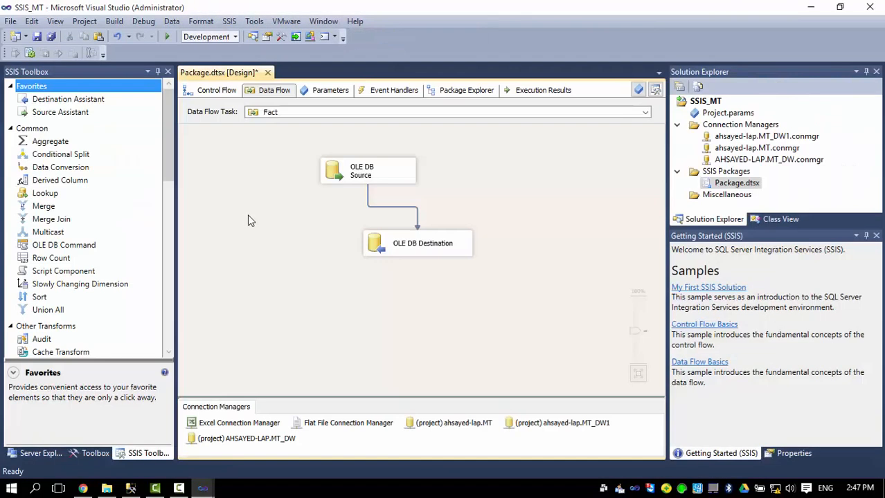
click(167, 37)
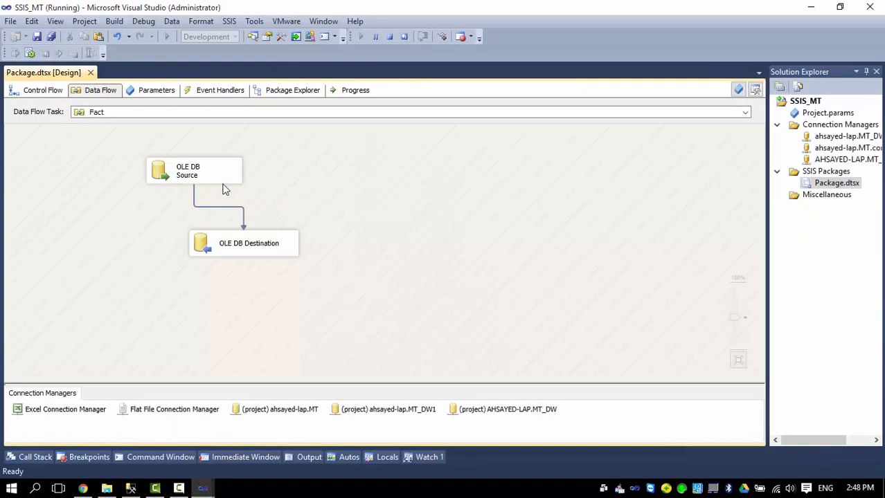
click(33, 93)
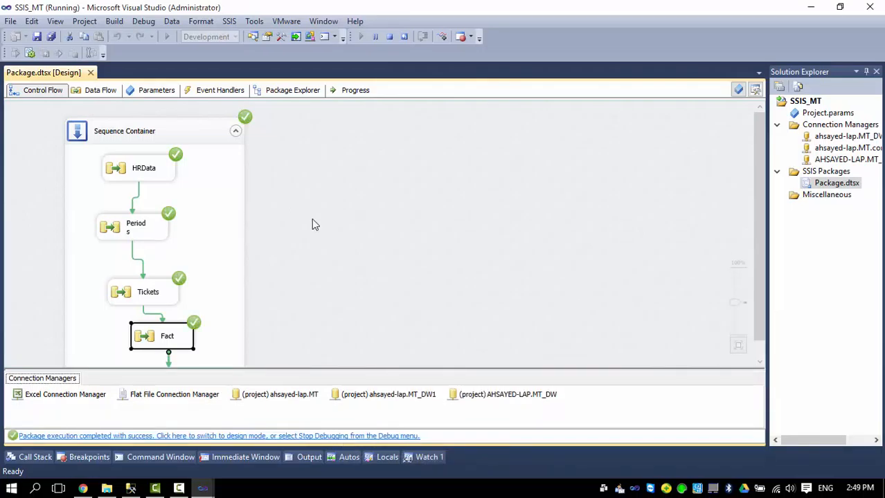
click(97, 91)
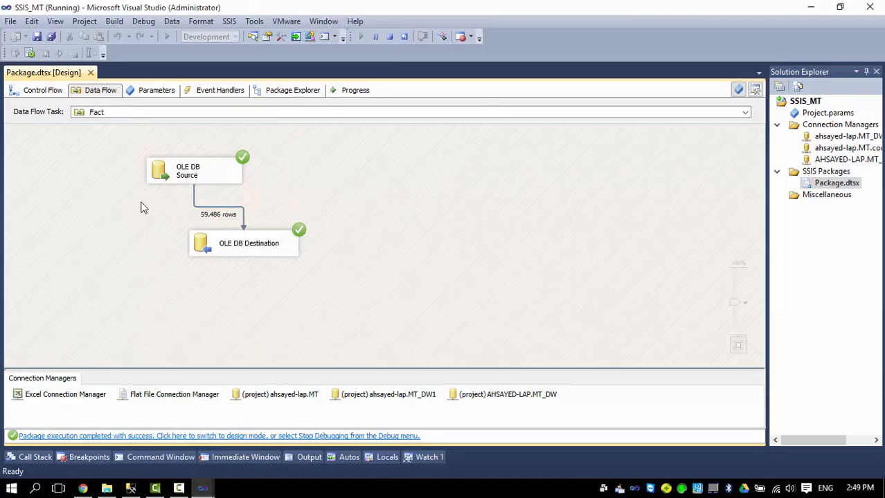
click(54, 92)
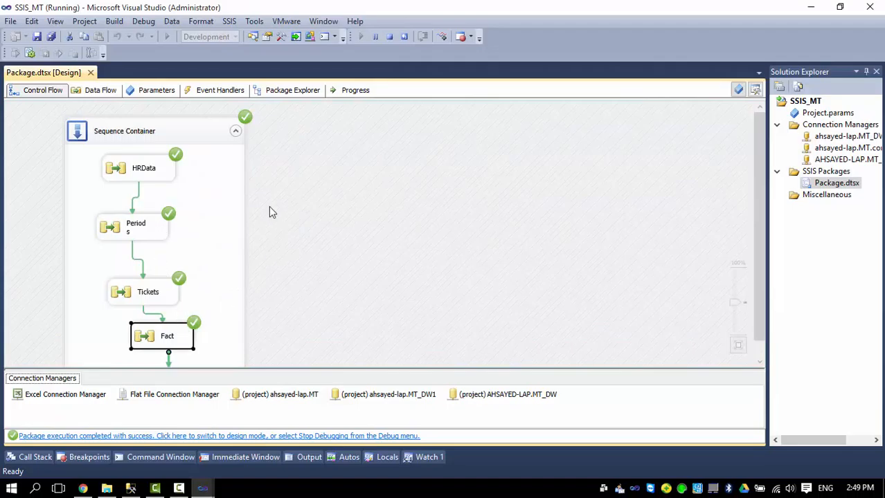
- Look over the Project menu without deploying, then switch to SQL Server Management Studio
click(136, 24)
mouse_move(113, 26)
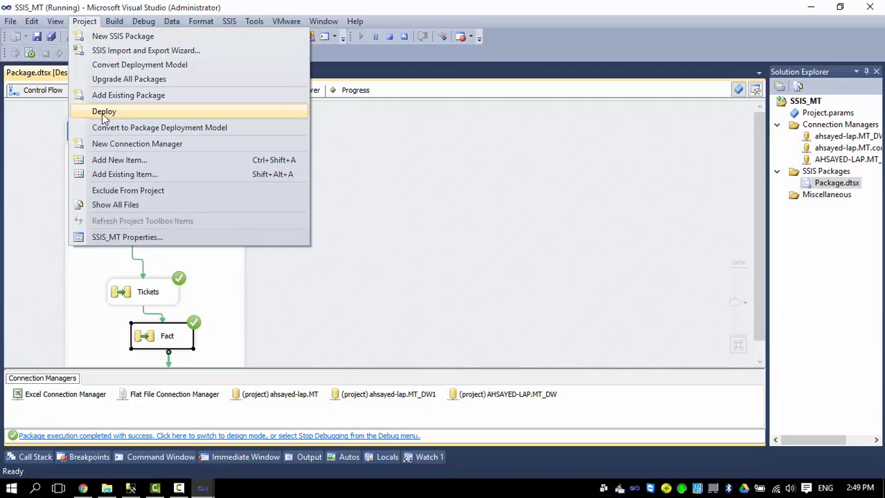
click(414, 182)
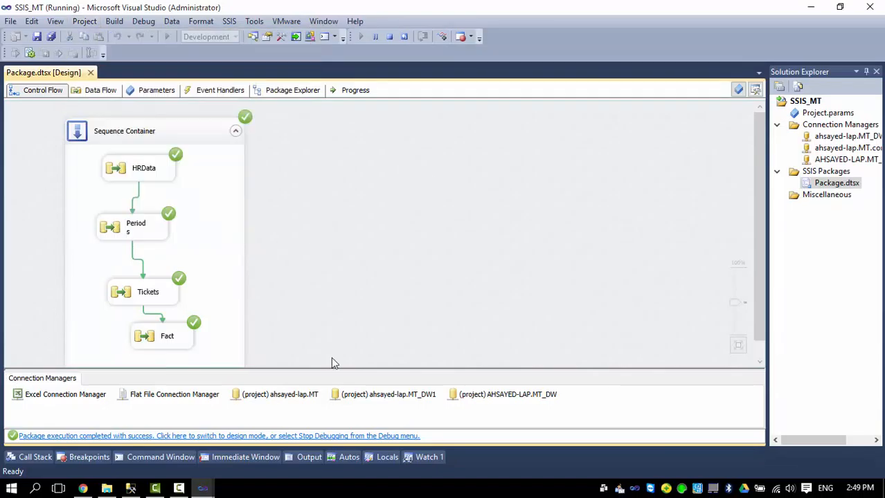
click(135, 488)
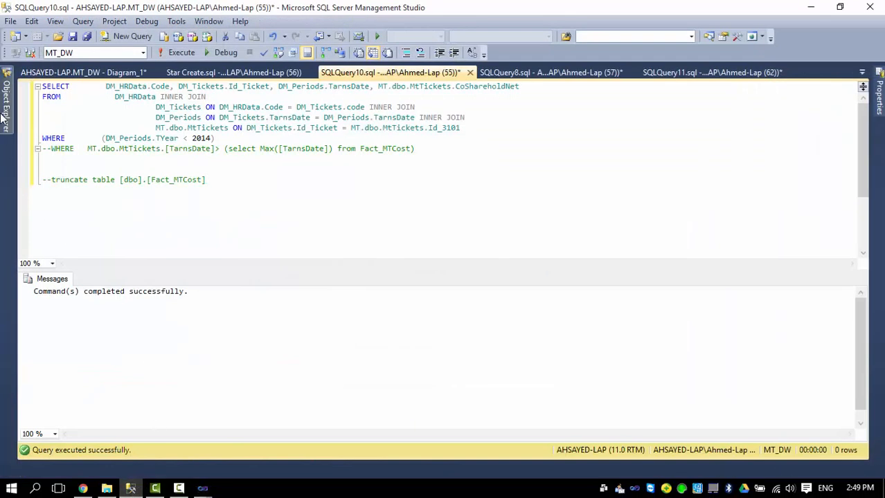
- Start creating a catalog under Integration Services Catalogs with Enable CLR Integration checked
click(6, 104)
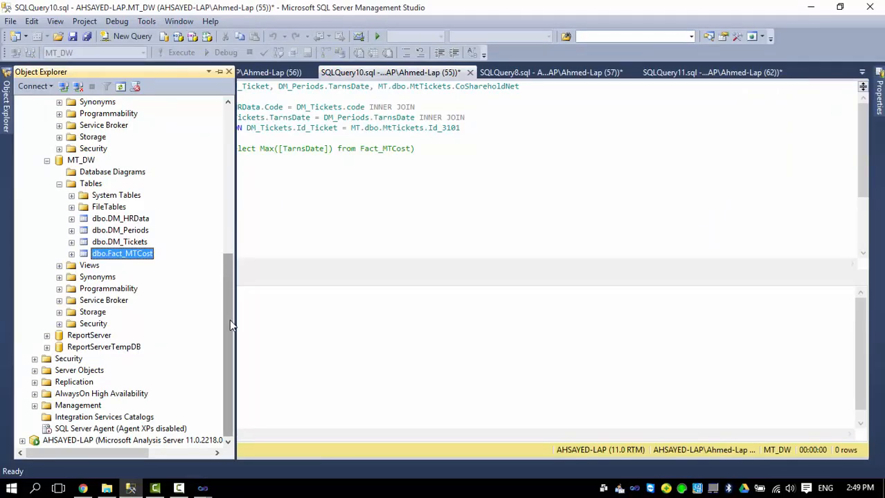
right_click(83, 417)
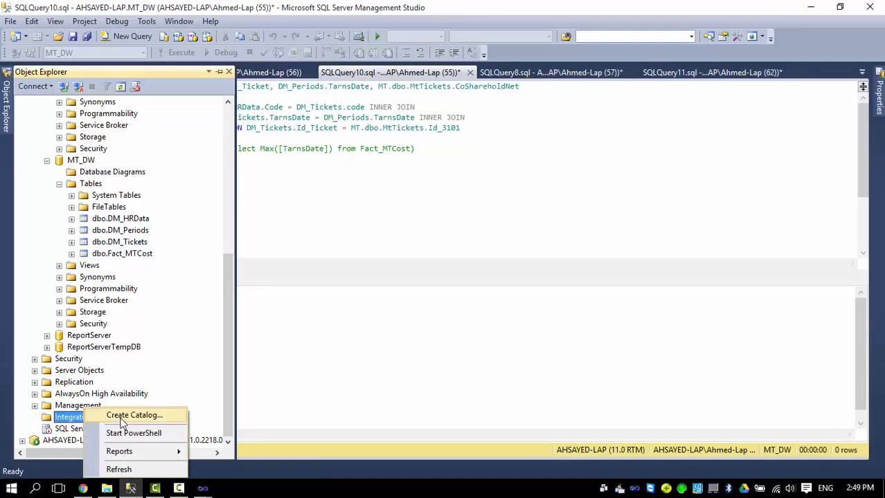
click(113, 418)
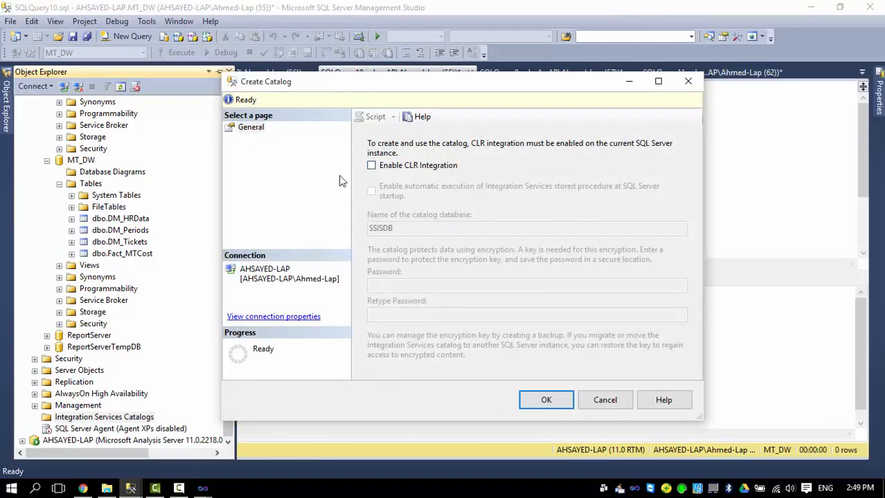
click(371, 166)
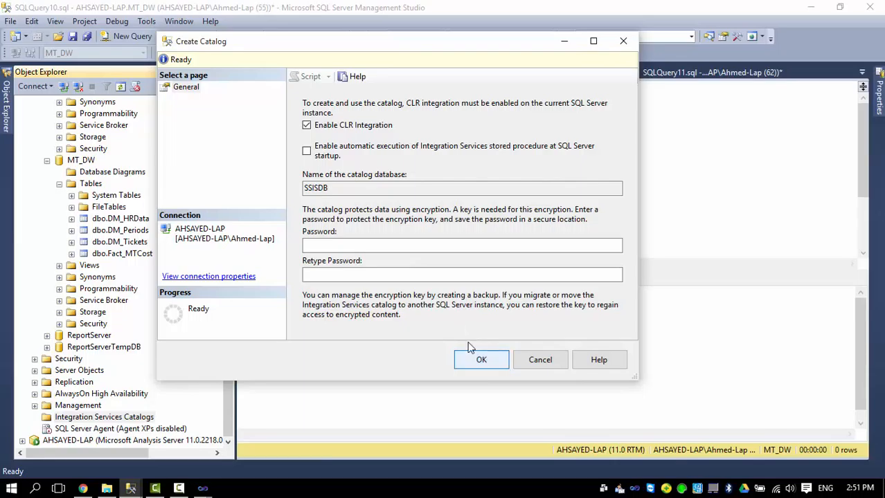
click(480, 361)
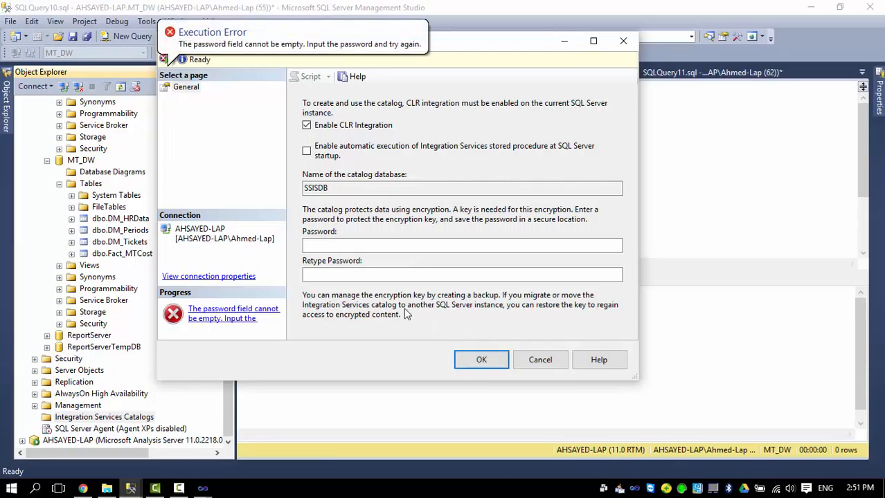
- Enter and retype the encryption password to create the SSISDB catalog
click(332, 247)
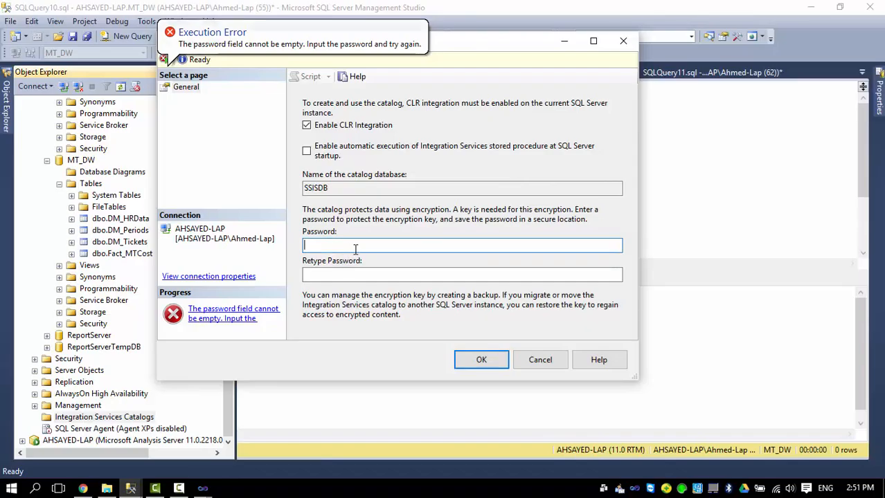
key(Tab)
text(*)
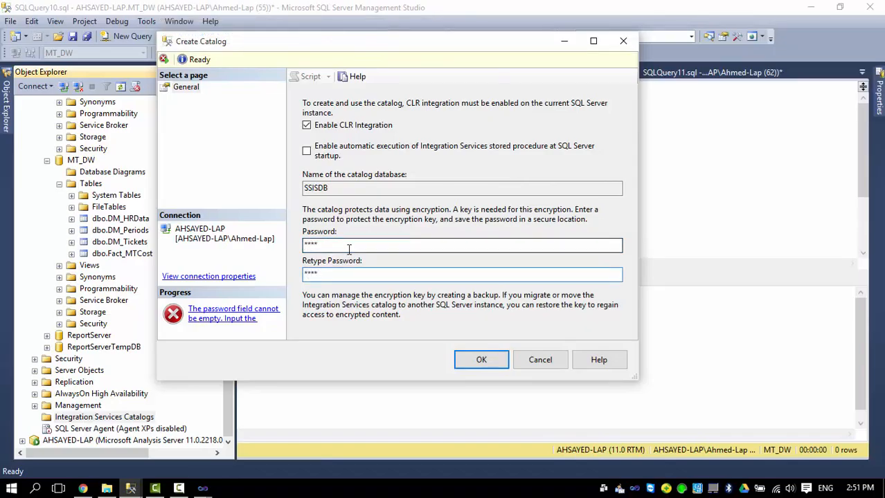
click(481, 360)
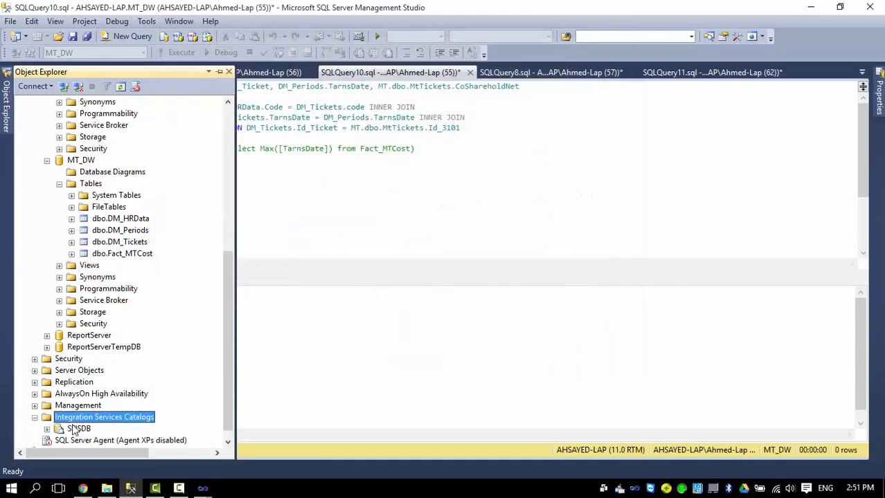
double_click(76, 429)
scroll(72, 424, down, 1)
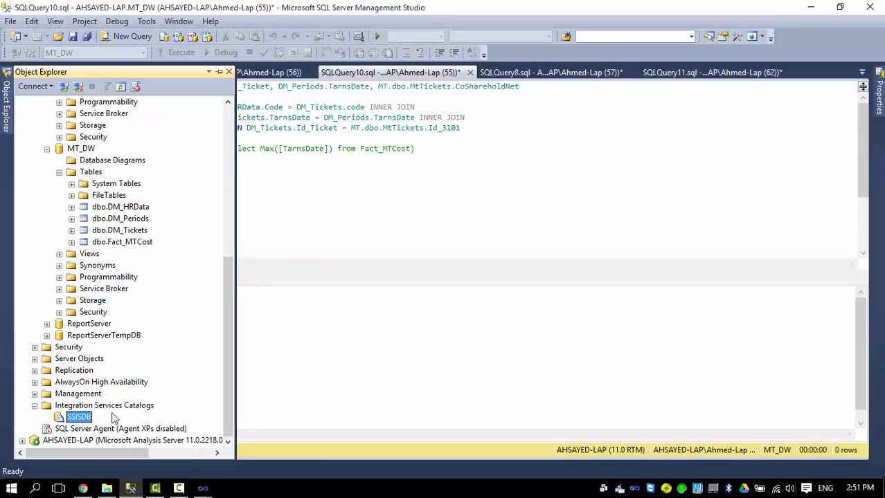
mouse_move(202, 489)
mouse_move(284, 443)
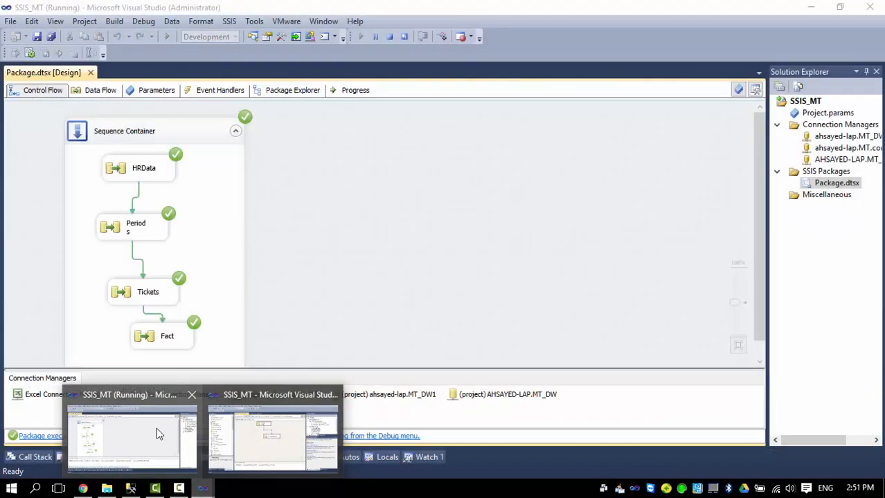
- Begin deploying SSIS_MT, stopping debugging, and select the local server as the destination
click(157, 434)
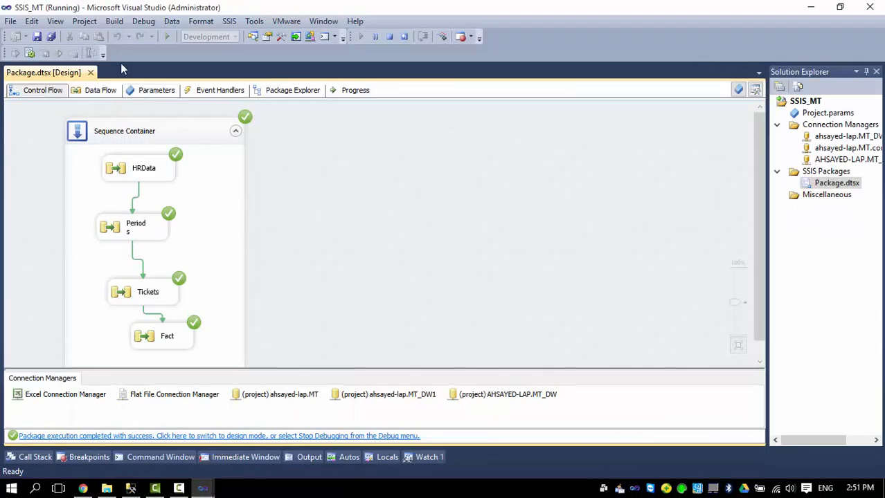
click(84, 21)
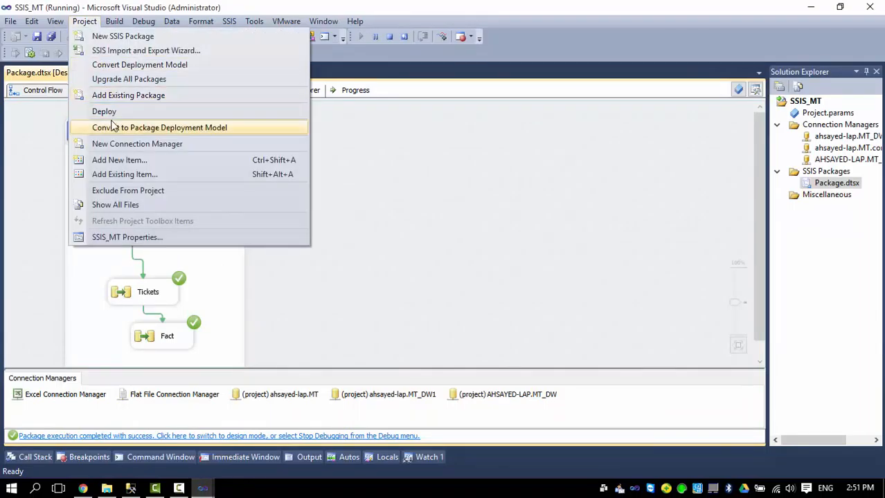
key(Escape)
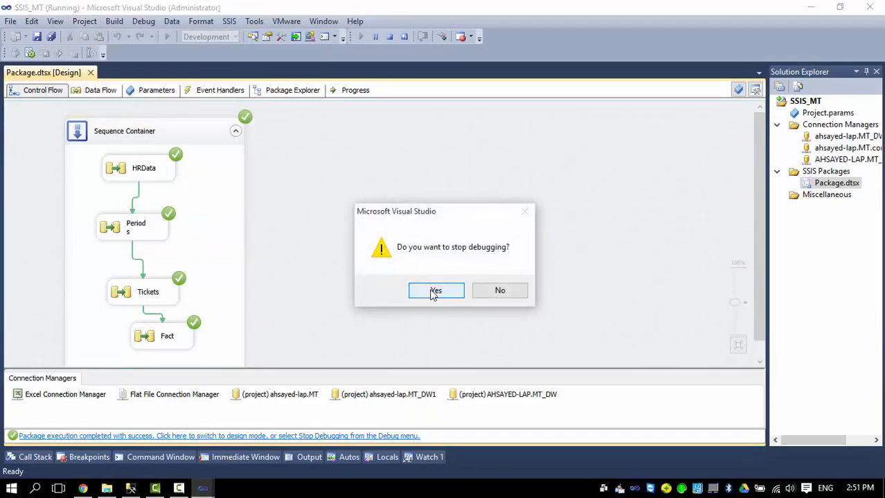
click(436, 291)
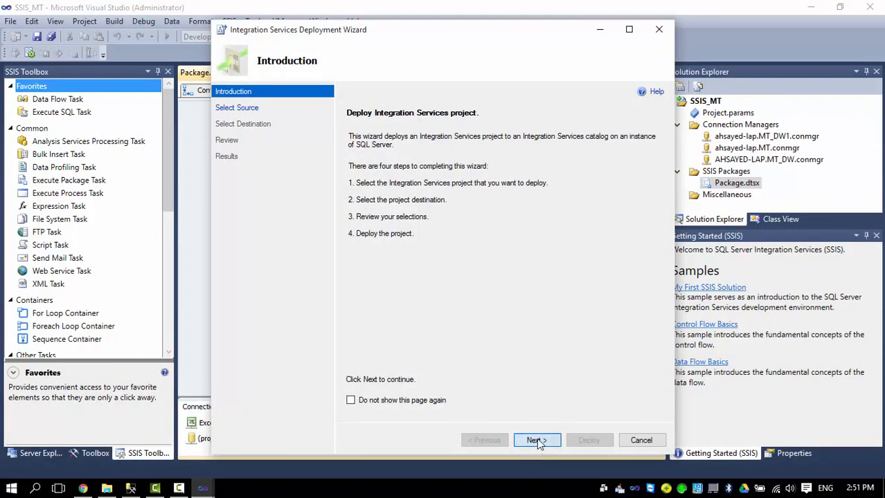
click(537, 441)
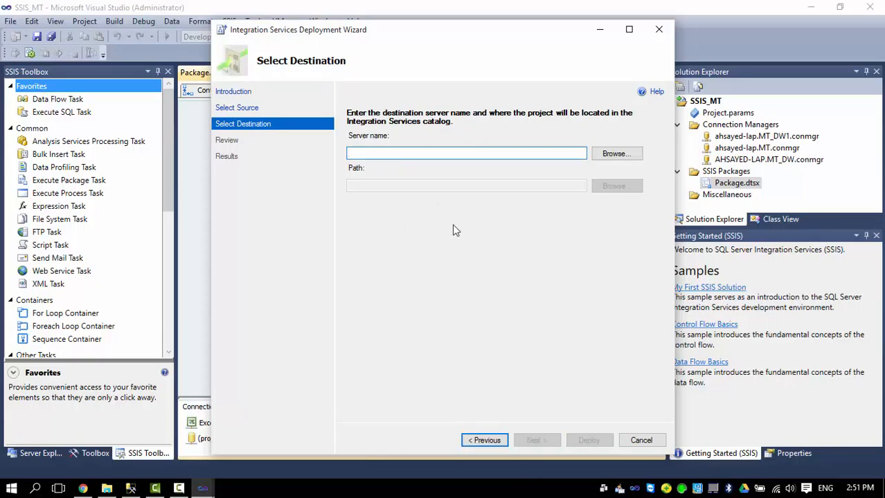
click(616, 154)
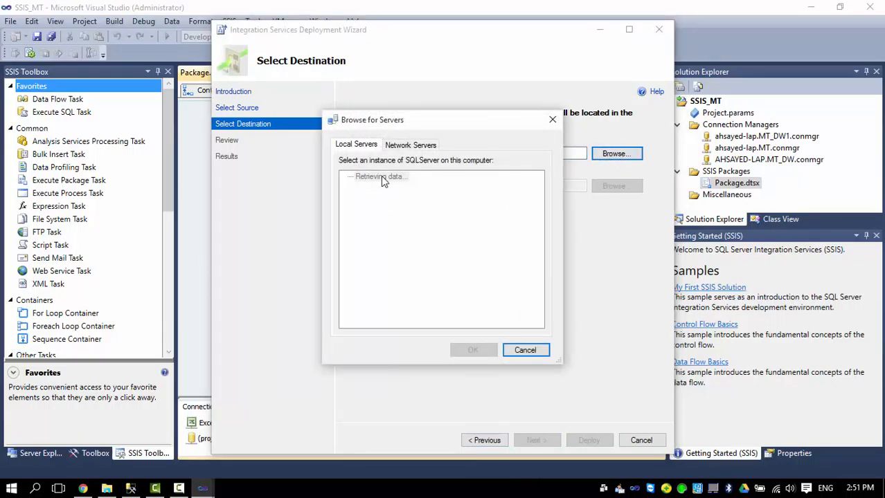
click(377, 175)
click(471, 350)
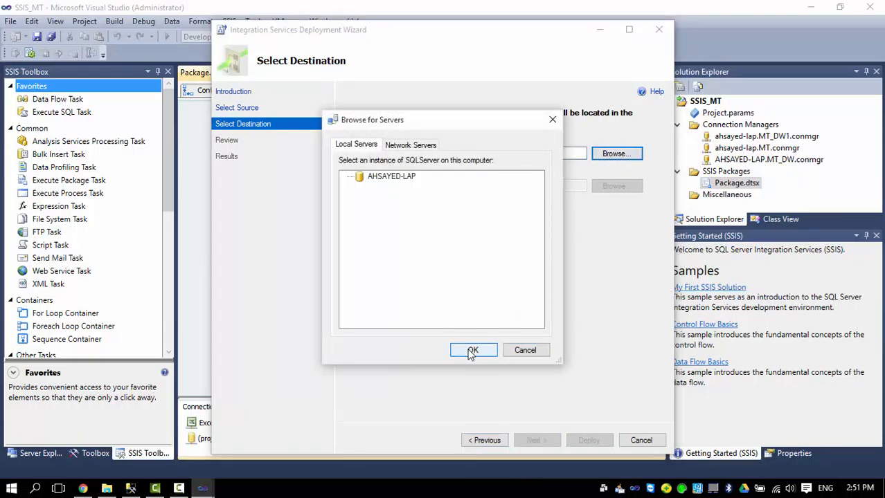
- Create a new SSIS_MT catalog folder as the deployment path and deploy the project
click(614, 186)
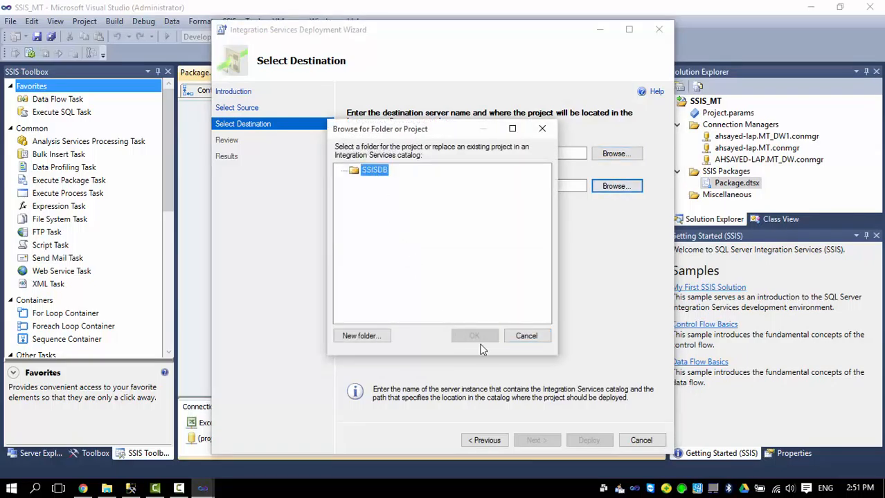
click(363, 335)
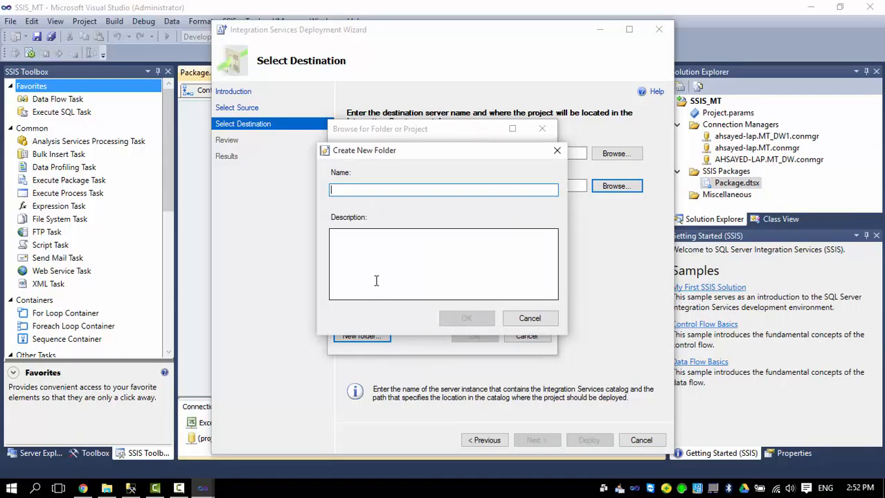
text(SSIS_MT)
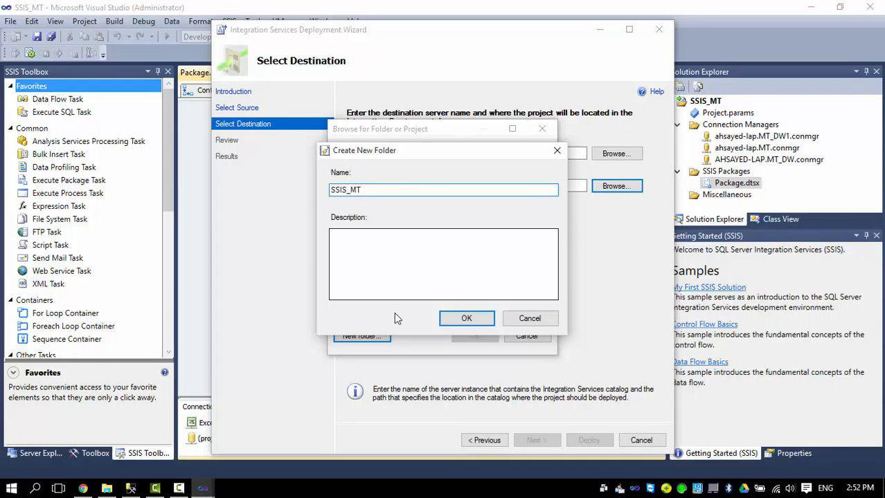
click(461, 318)
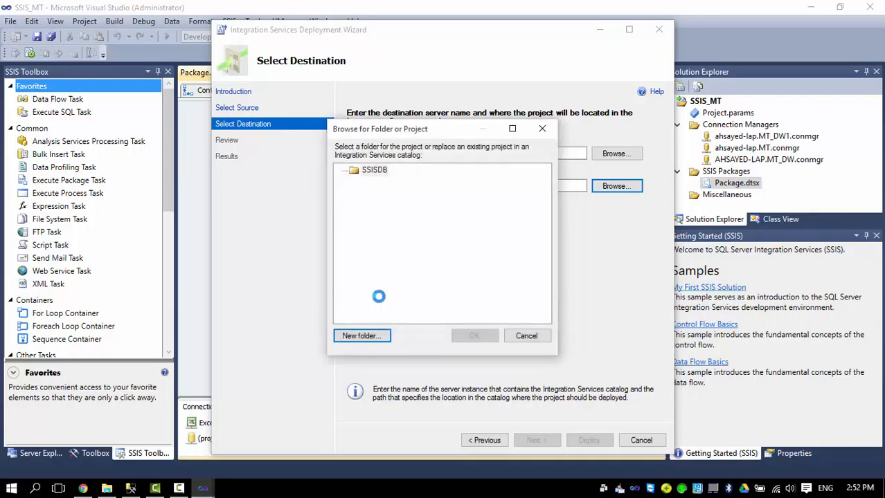
click(387, 184)
click(459, 336)
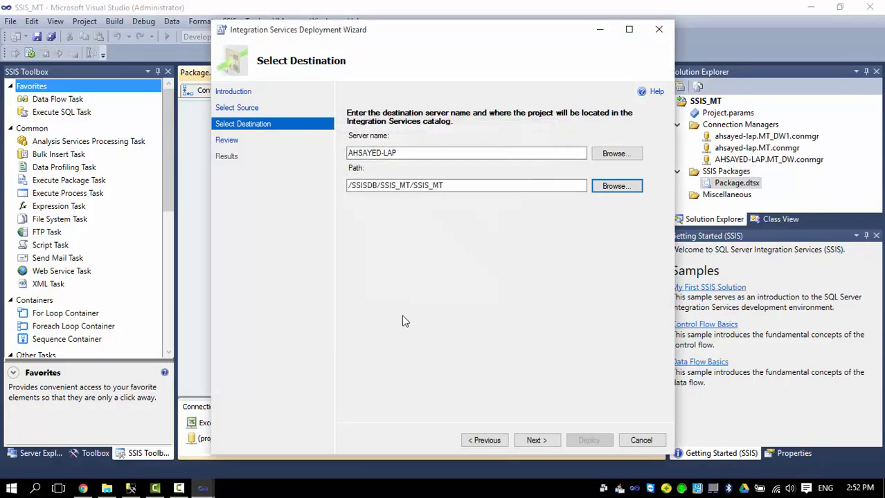
click(535, 441)
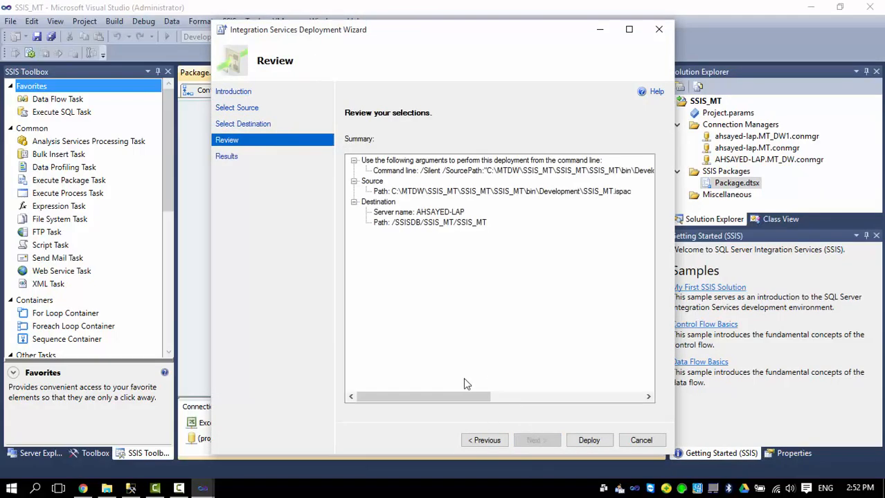
click(589, 441)
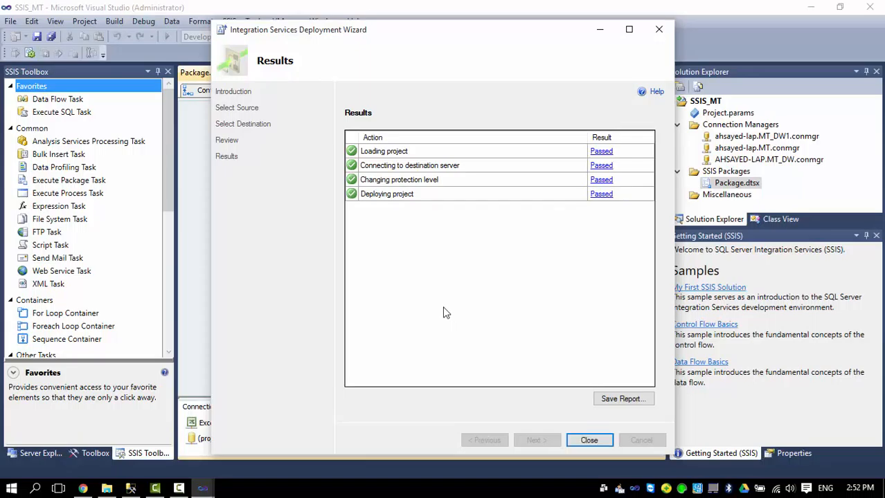
click(588, 441)
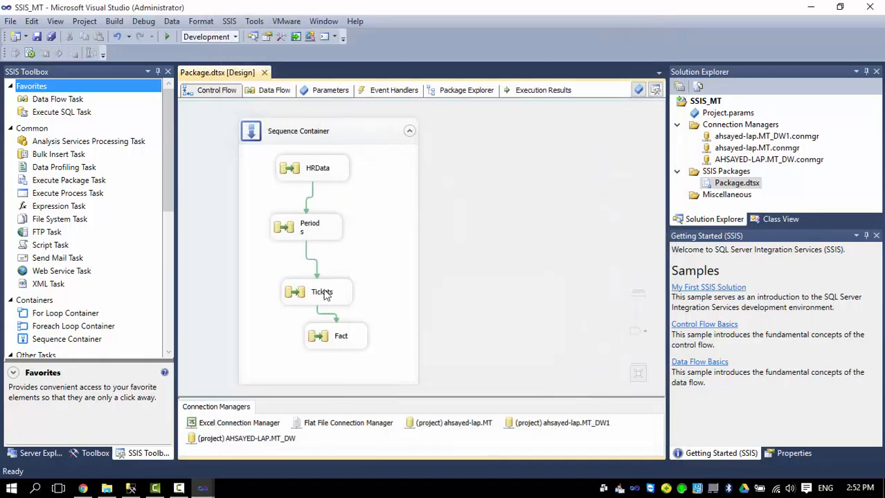
- Refresh SSISDB and expand SSIS_MT > Projects > SSIS_MT > Packages to reveal Package.dtsx
click(130, 489)
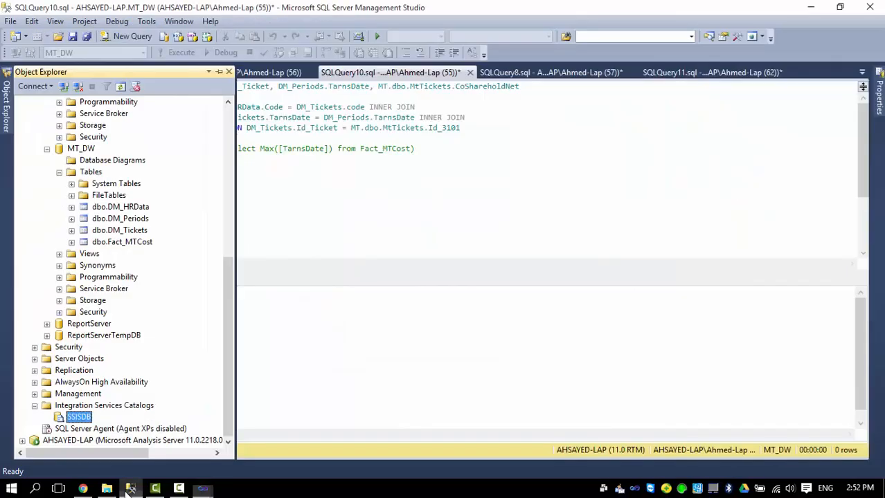
right_click(78, 419)
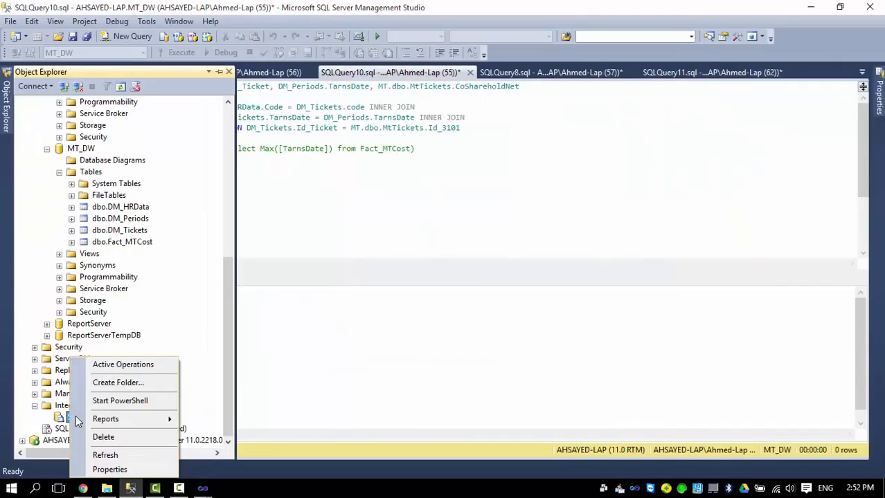
click(108, 457)
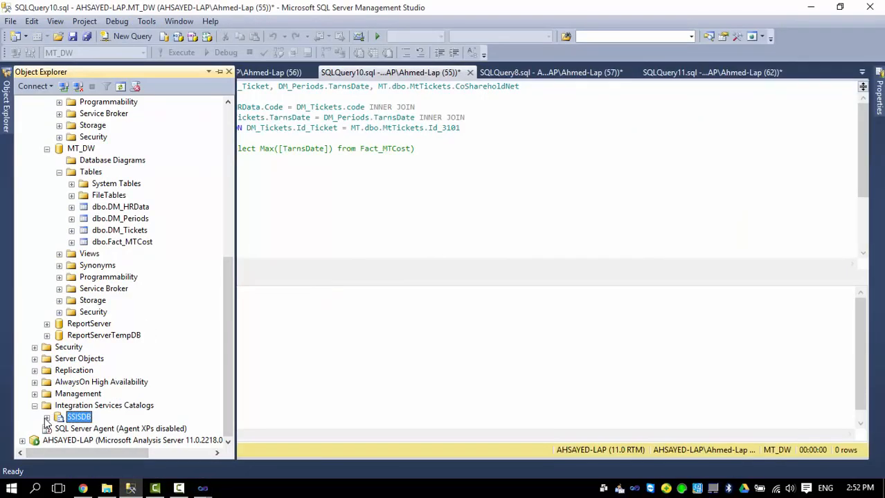
click(46, 418)
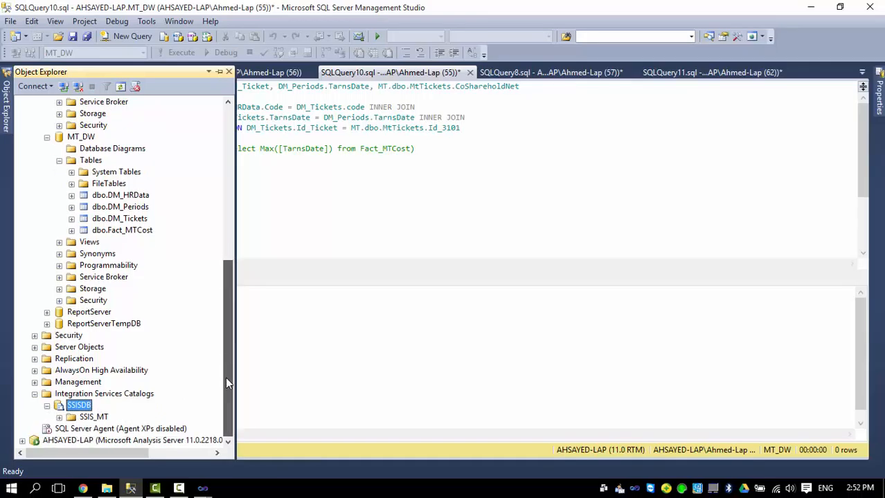
click(58, 418)
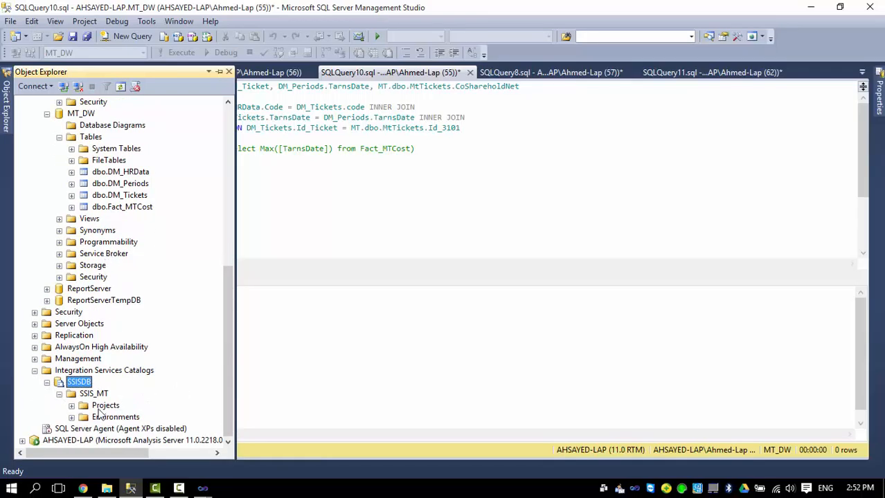
click(71, 406)
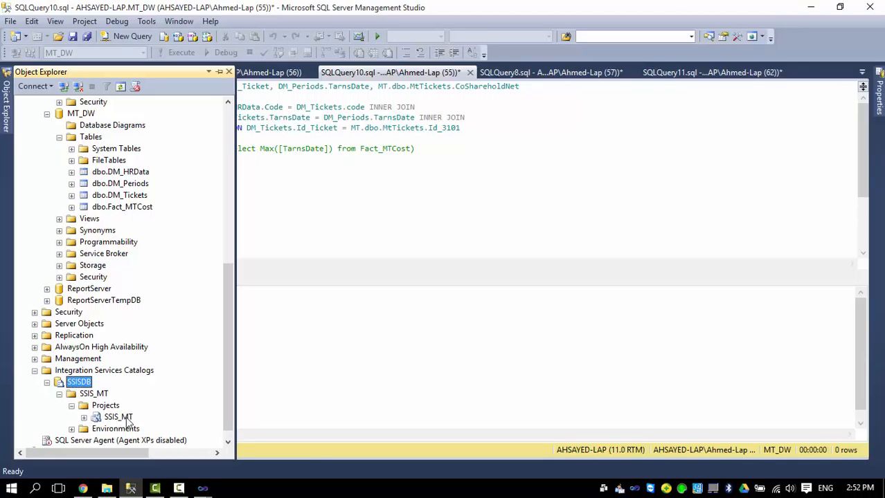
click(84, 418)
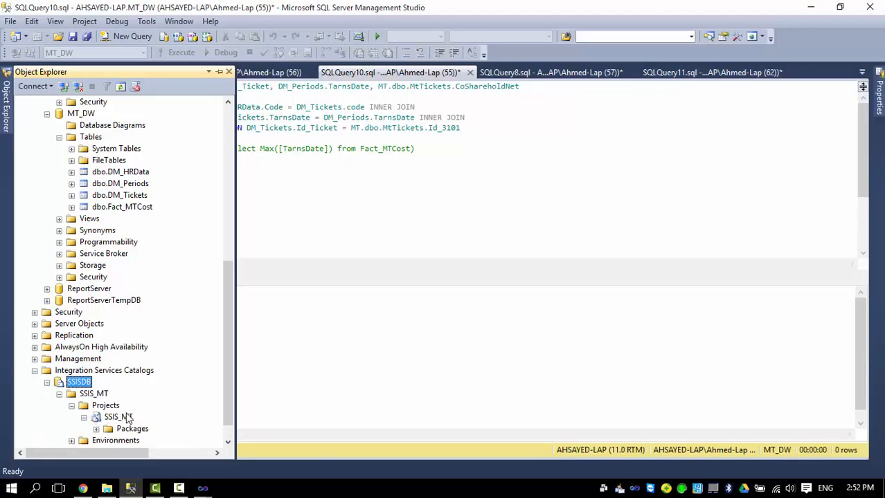
click(97, 406)
click(159, 419)
- Dismiss the Package.dtsx context menu and select the SQL Server Agent node
right_click(159, 418)
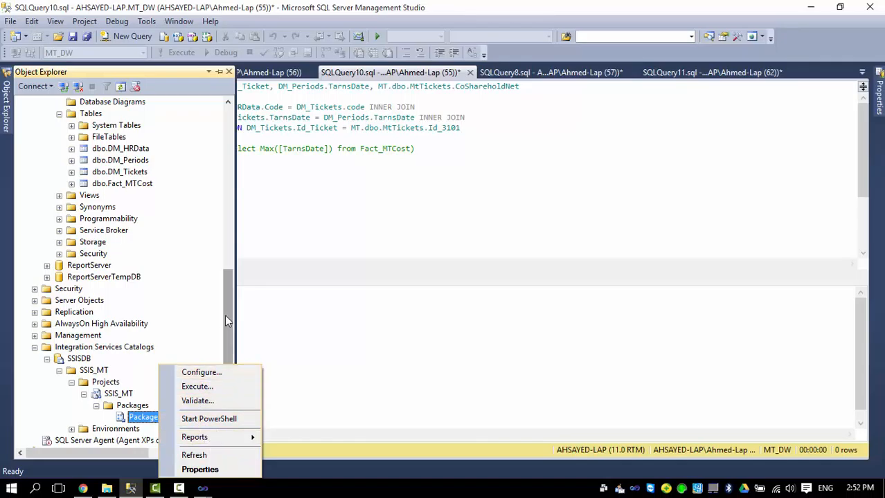
drag(227, 336, 228, 349)
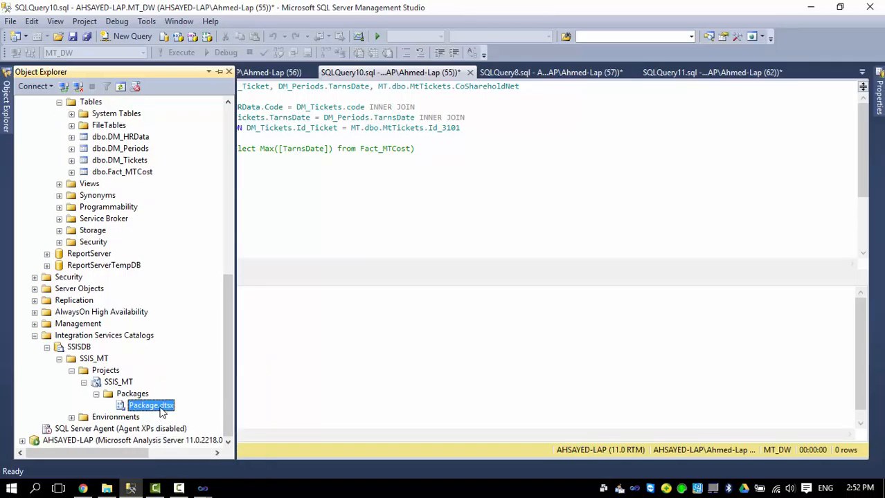
click(61, 429)
- Start the SQLSERVERAGENT service and expand Jobs to show SSIS Server Maintenance Job and syspolicy_purge_history
right_click(56, 430)
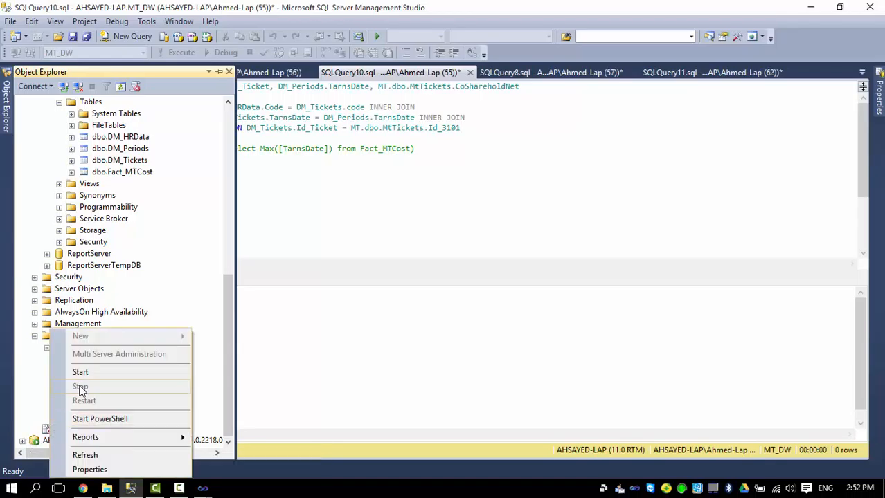
key(Escape)
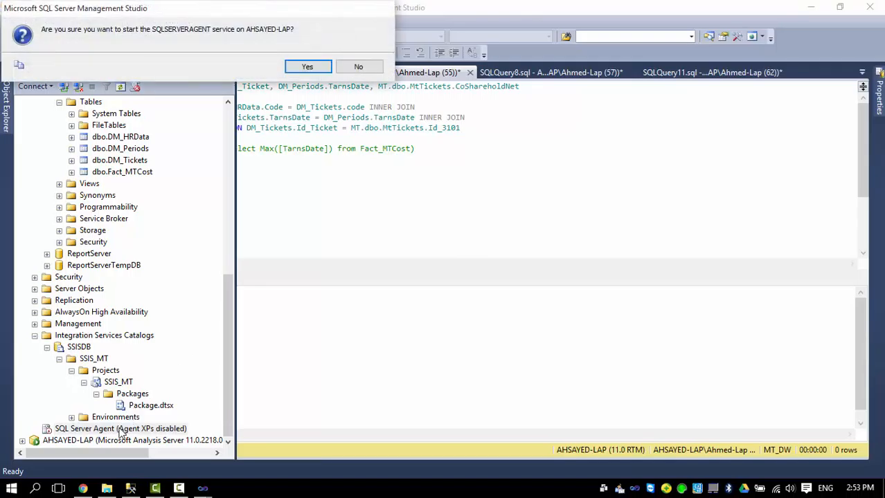
click(306, 65)
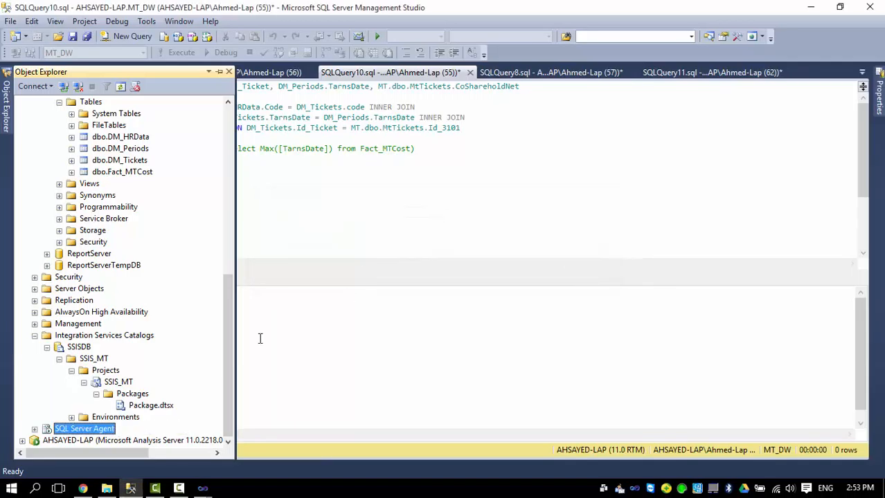
click(34, 429)
double_click(79, 371)
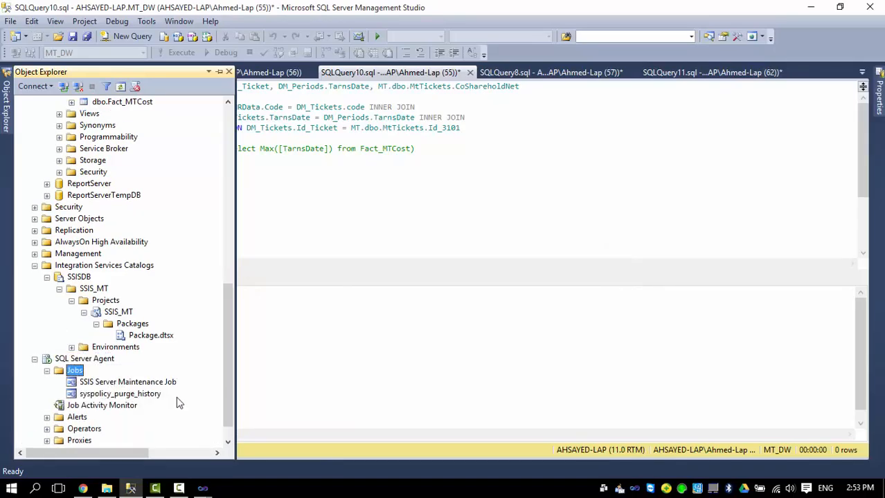
click(102, 384)
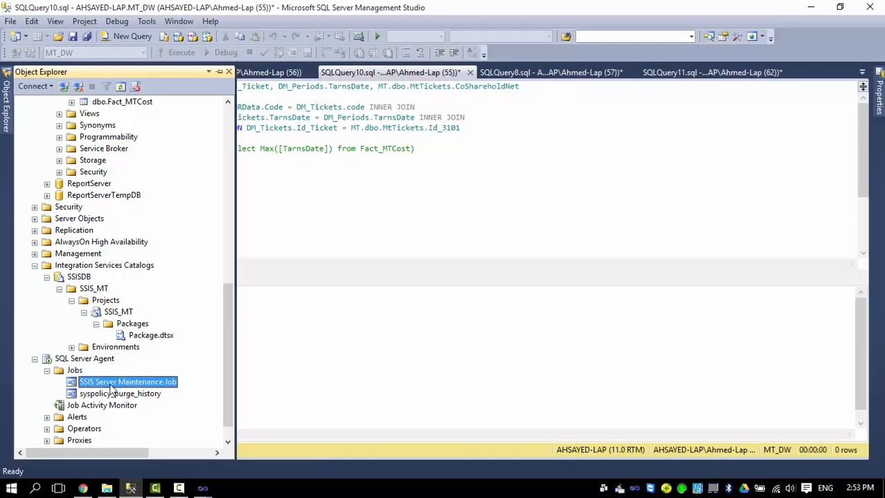
click(76, 371)
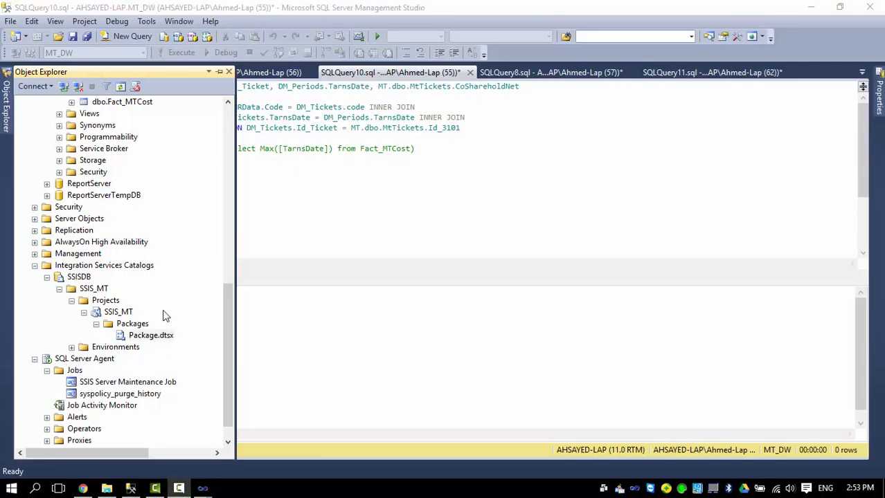
- Script Package.dtsx's execution as Agent job SSIS_MT with a new schedule named SS
right_click(165, 335)
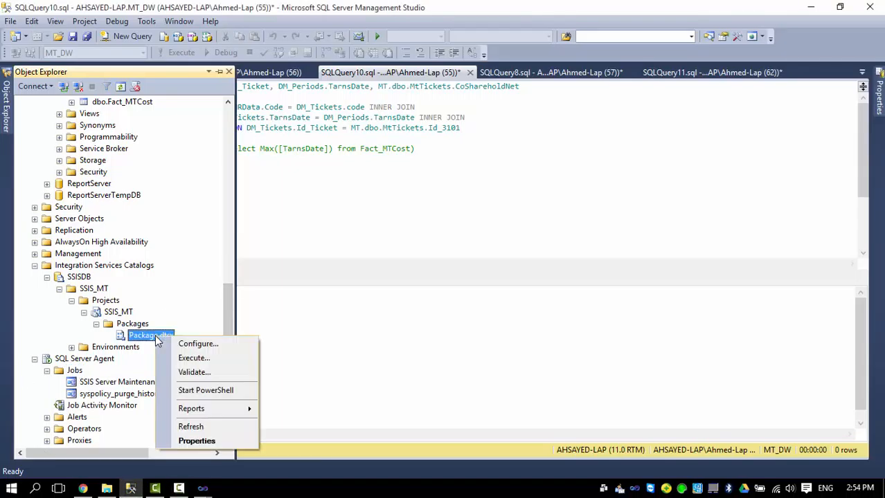
click(190, 357)
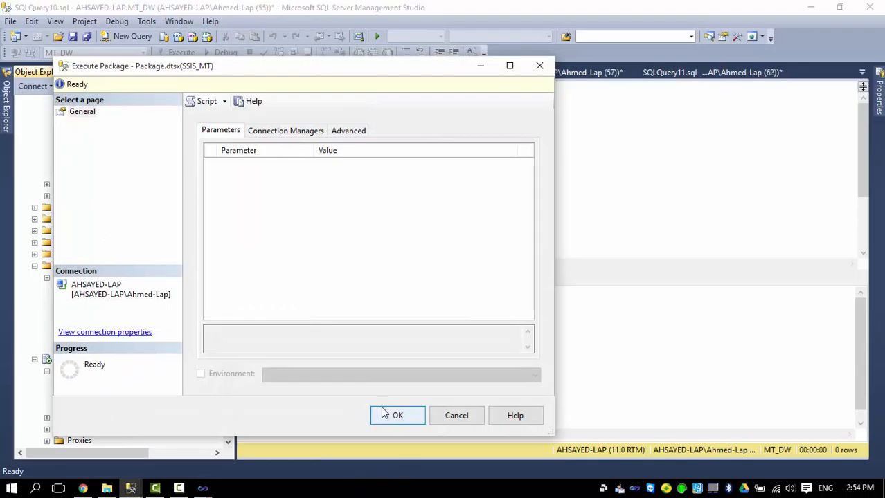
click(222, 101)
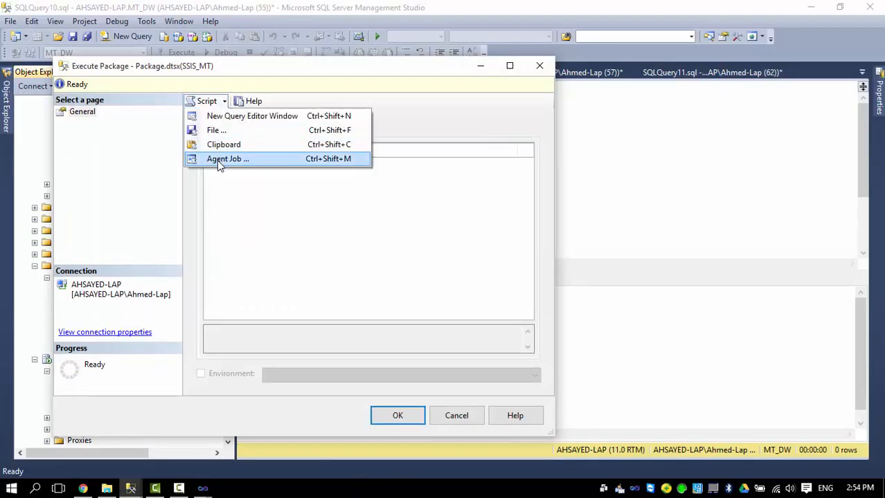
click(217, 163)
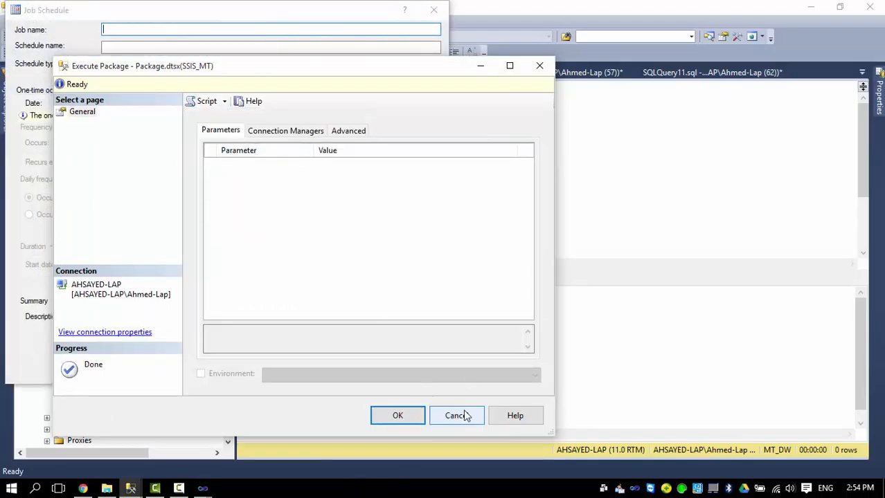
click(454, 414)
drag(277, 0, 518, 48)
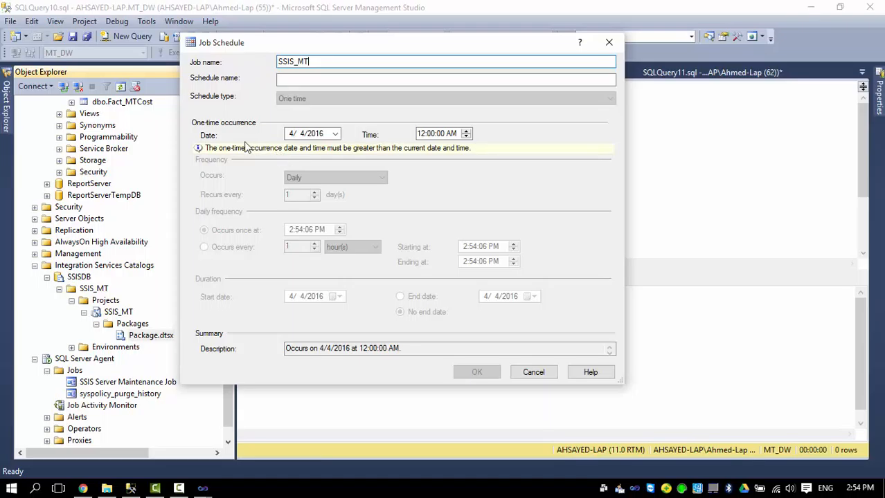
click(284, 77)
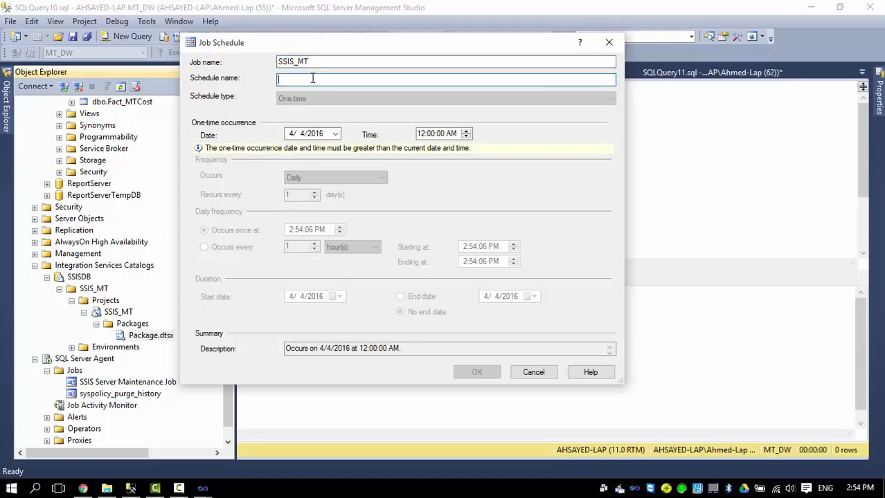
text(SS)
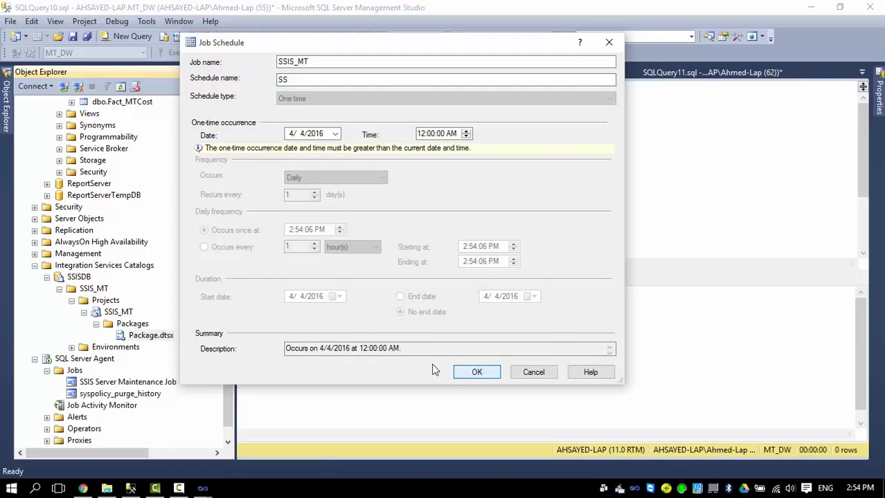
click(474, 375)
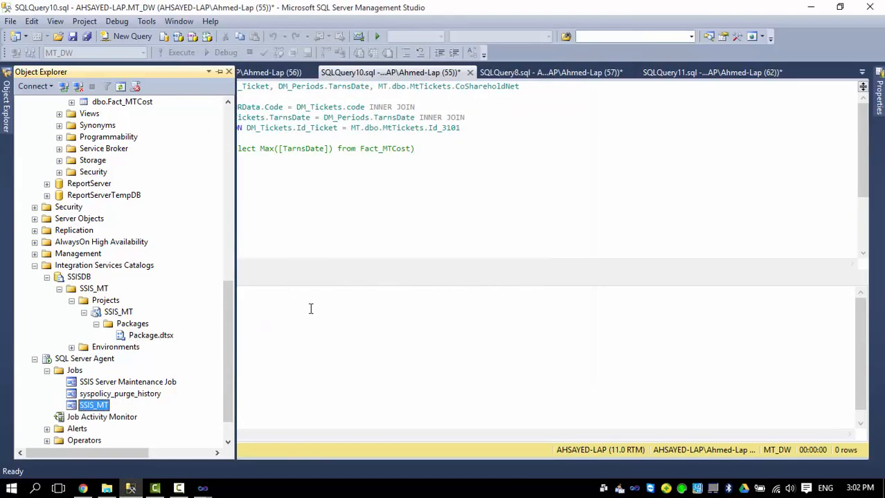
- Open the SSIS_MT job properties and review its step command
double_click(92, 406)
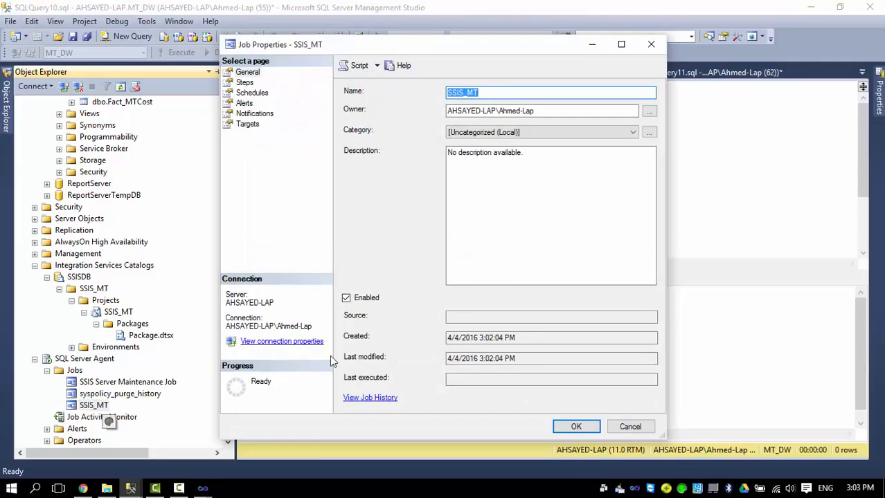
click(245, 83)
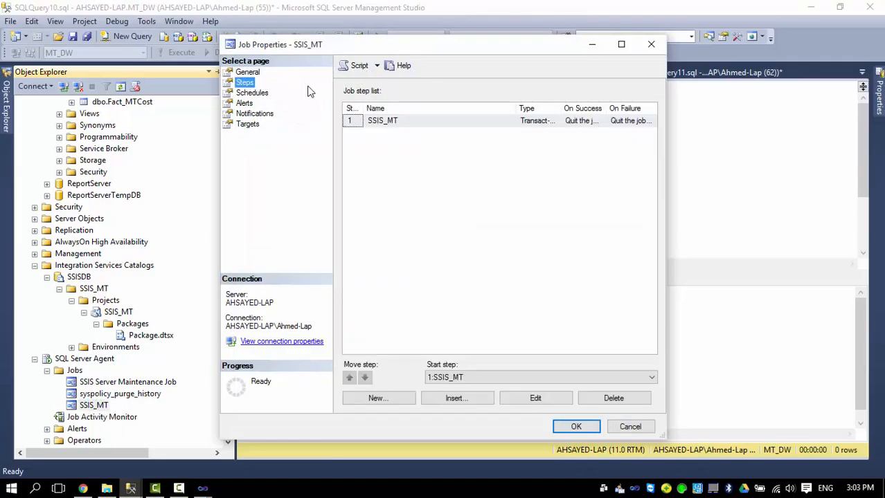
double_click(403, 123)
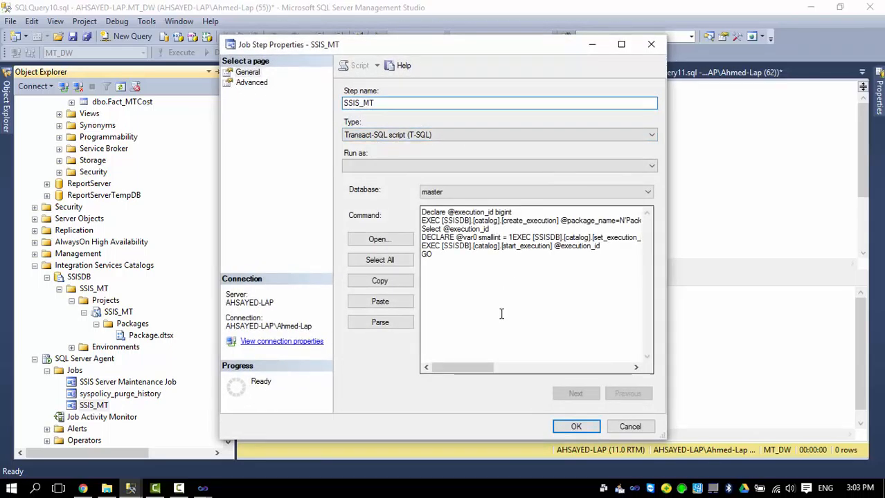
click(577, 428)
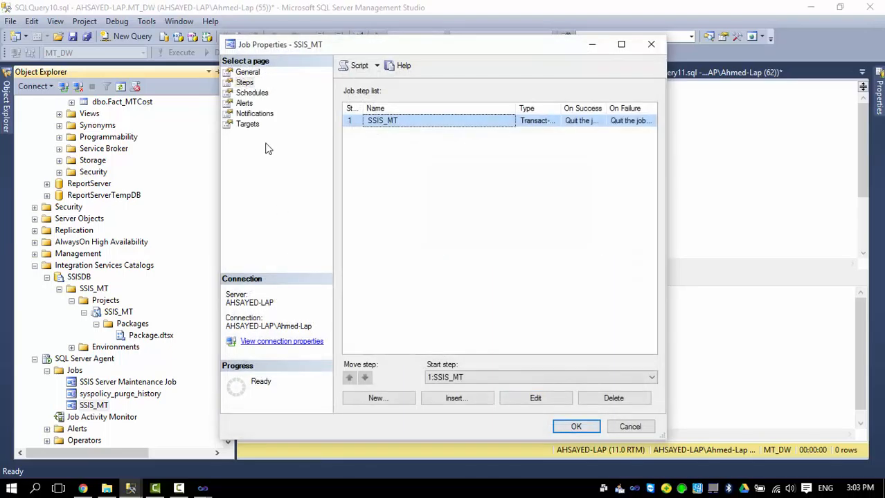
- Change schedule SS to Recurring, occurring Daily, and save the job properties
click(252, 94)
double_click(438, 121)
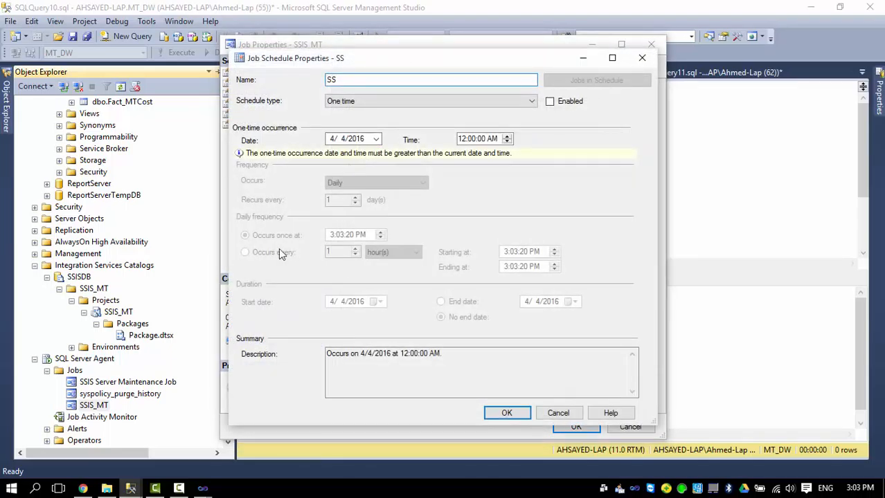
click(382, 104)
click(342, 131)
click(348, 182)
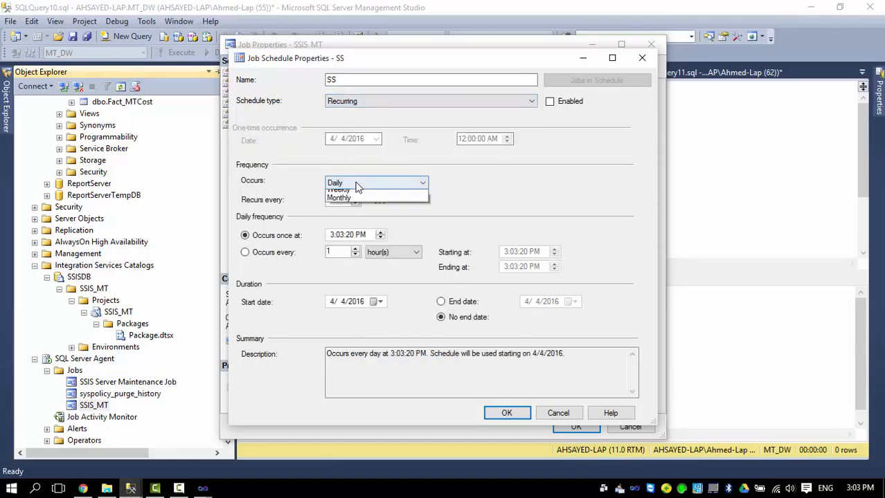
click(457, 181)
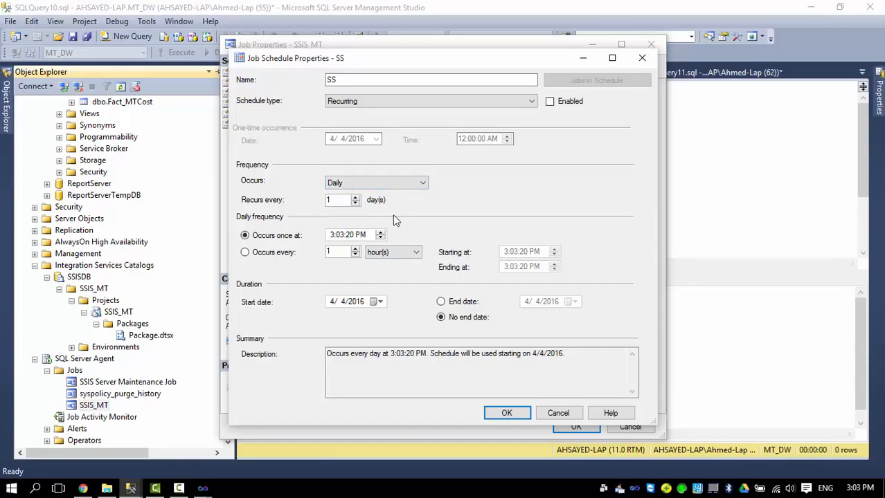
click(508, 413)
click(629, 426)
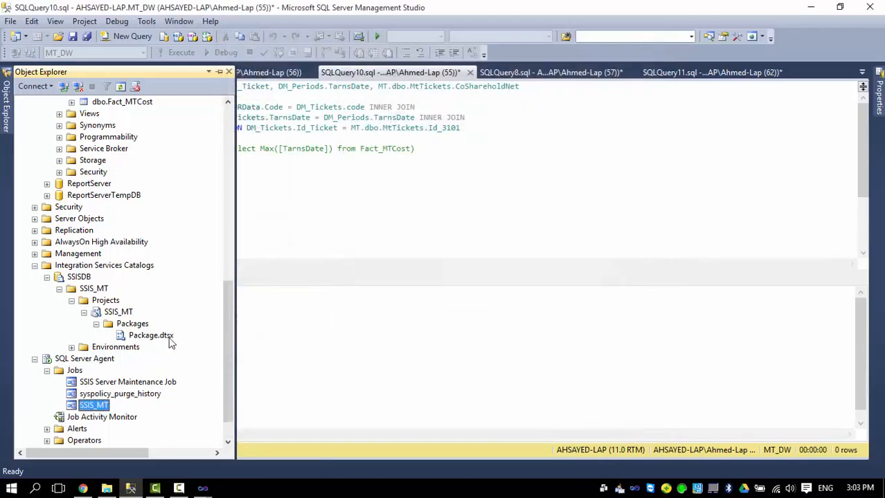
click(312, 209)
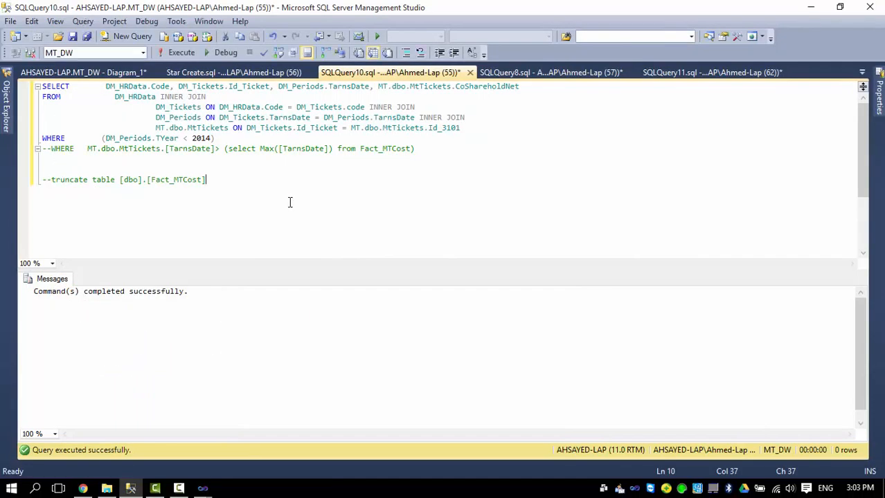